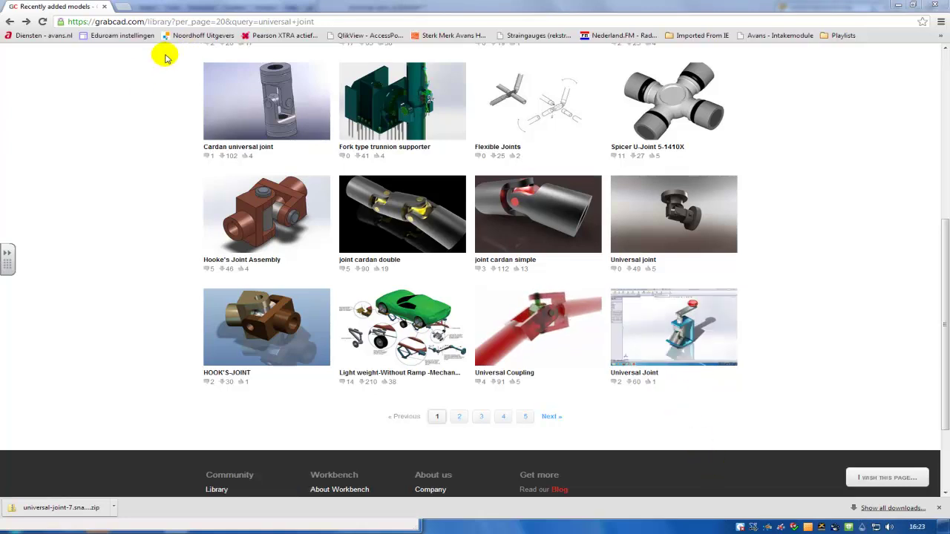
- Scroll the 'universal joint' search results and open the Universal Joint model page from the last row
click(129, 89)
scroll(149, 111, up, 5)
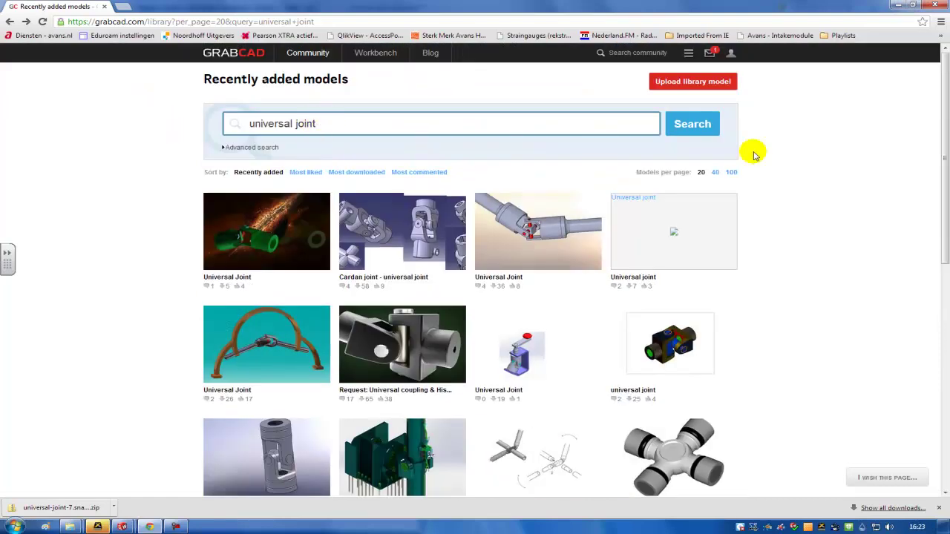
scroll(689, 216, down, 5)
scroll(698, 288, down, 1)
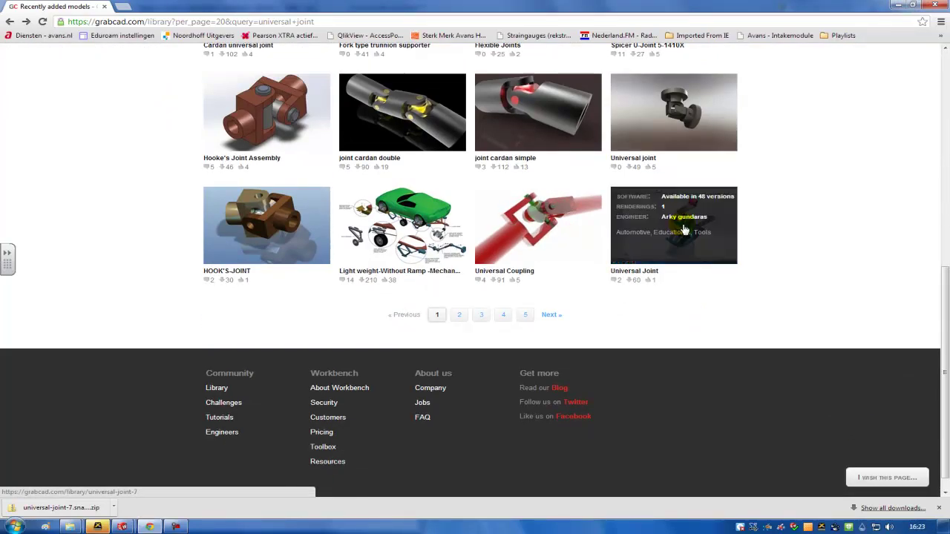
click(684, 231)
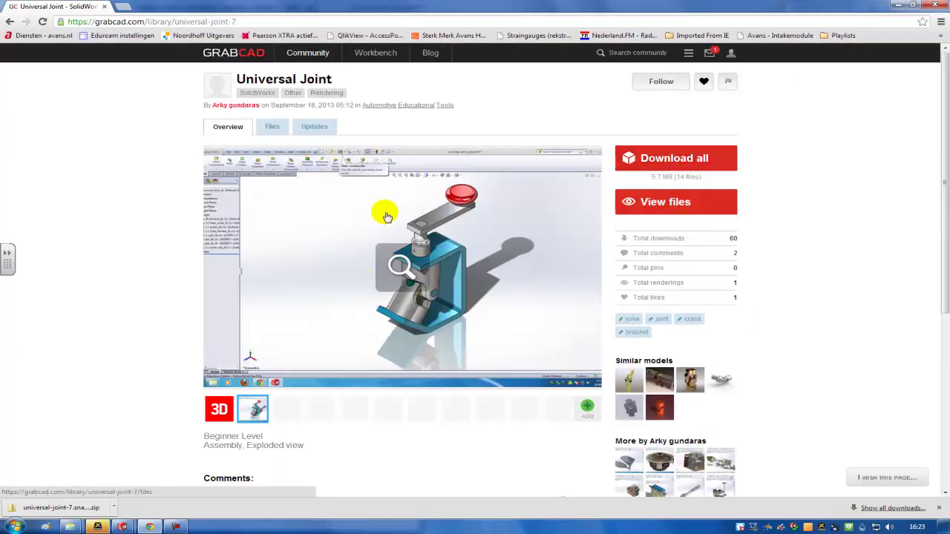
- Bring up the downloaded Universal Joint assembly and turn its crank to test the motion
mouse_move(126, 529)
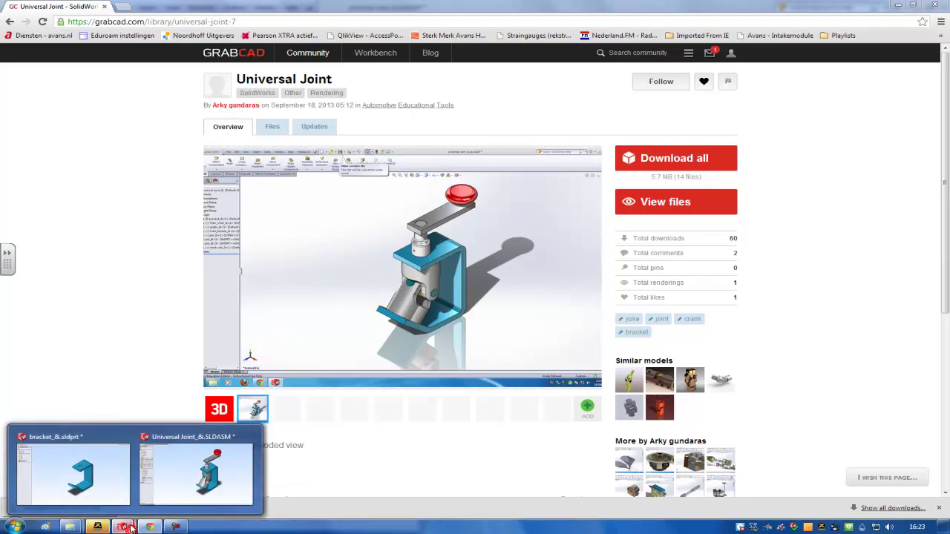
click(158, 481)
drag(631, 154, 616, 259)
- Close the Universal Joint assembly with Don't Save
click(939, 77)
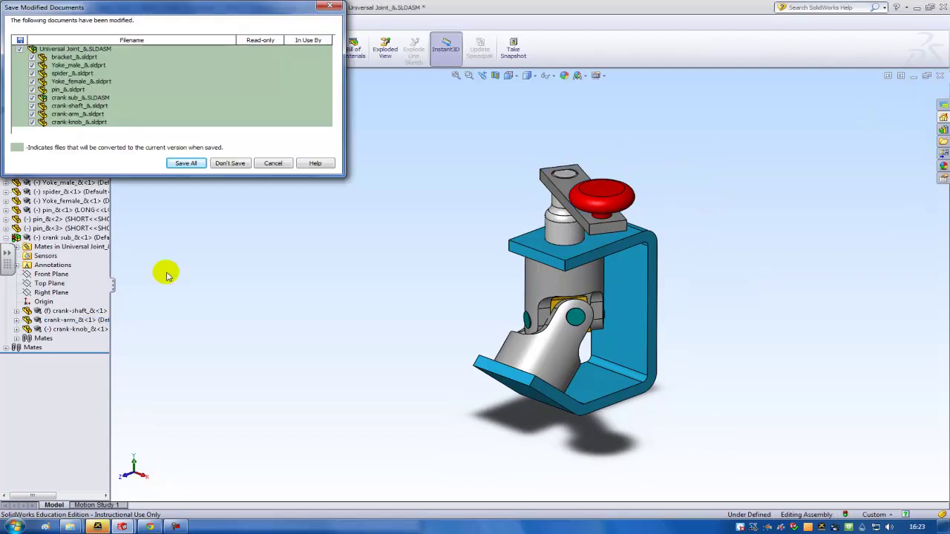
click(230, 163)
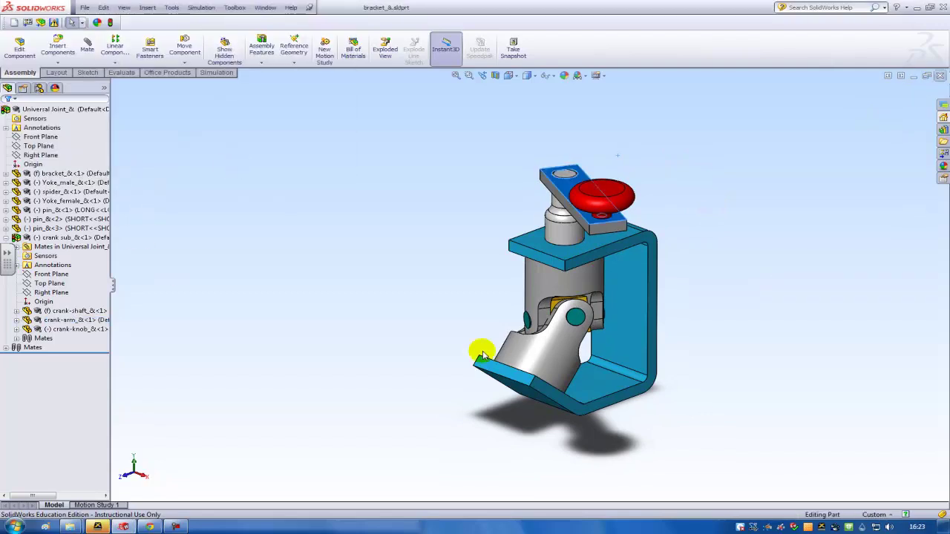
click(86, 7)
- Make an assembly from the bracket part, then insert crank sub_&.SLDASM in its Default configuration
click(115, 66)
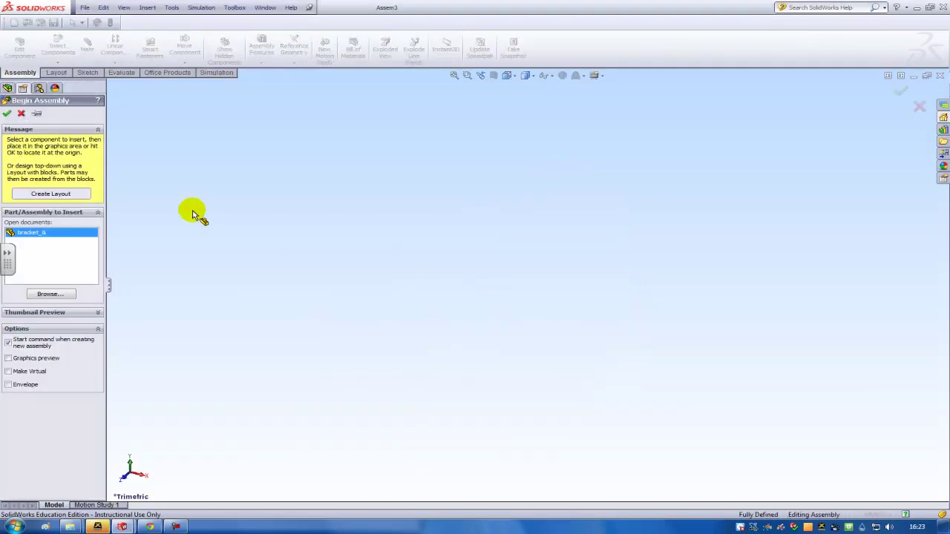
click(388, 334)
mouse_move(75, 526)
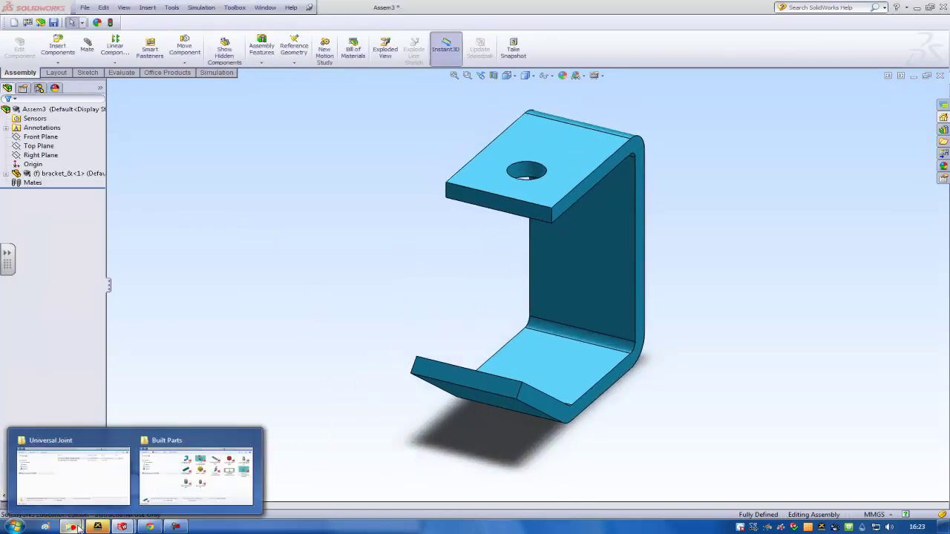
click(206, 483)
click(168, 304)
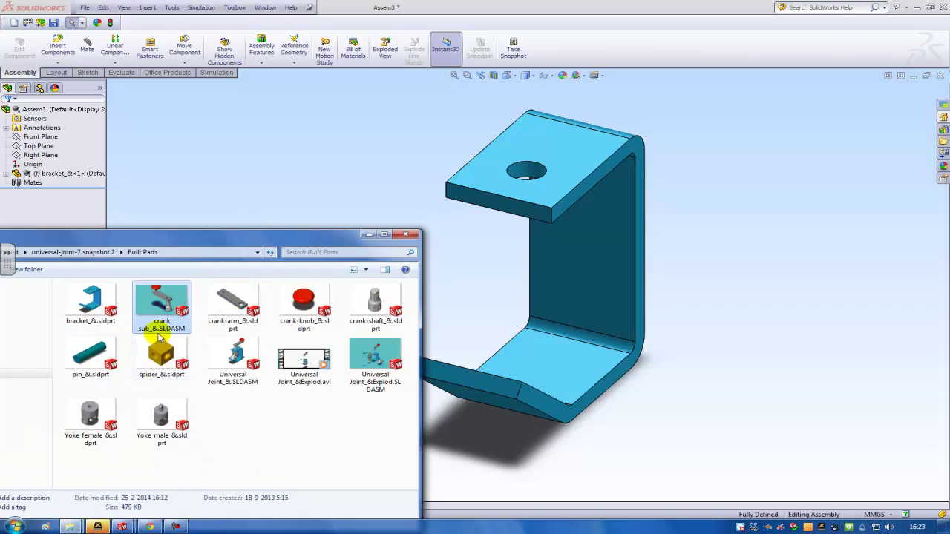
drag(169, 308, 293, 108)
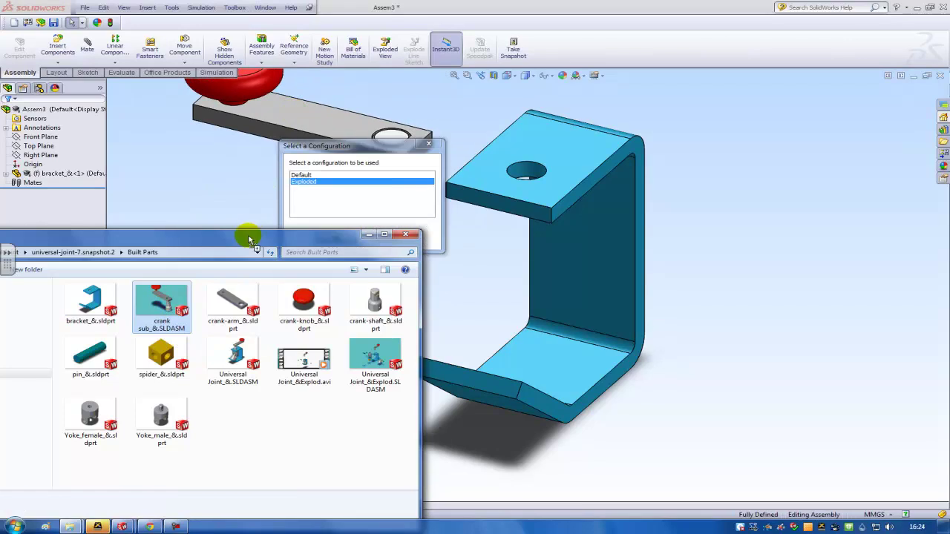
click(317, 175)
click(338, 238)
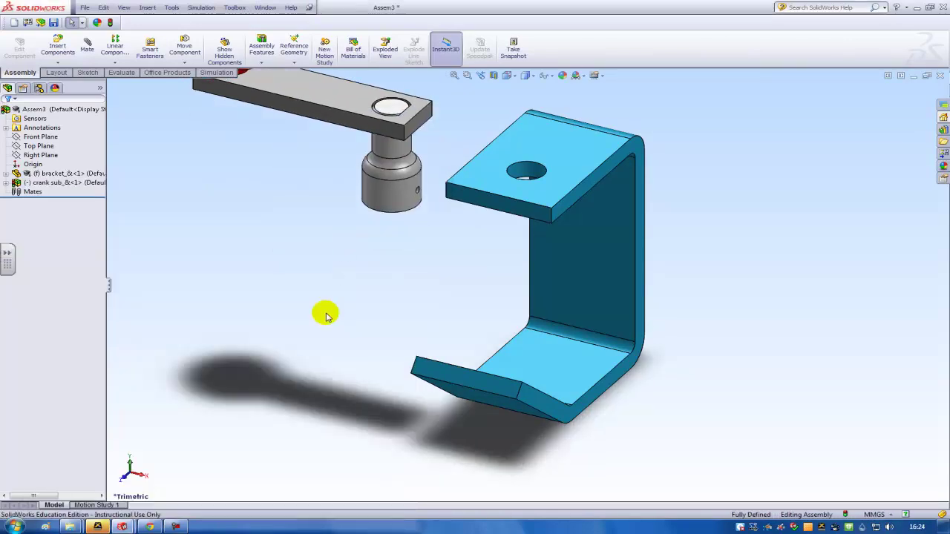
key(alt+Tab)
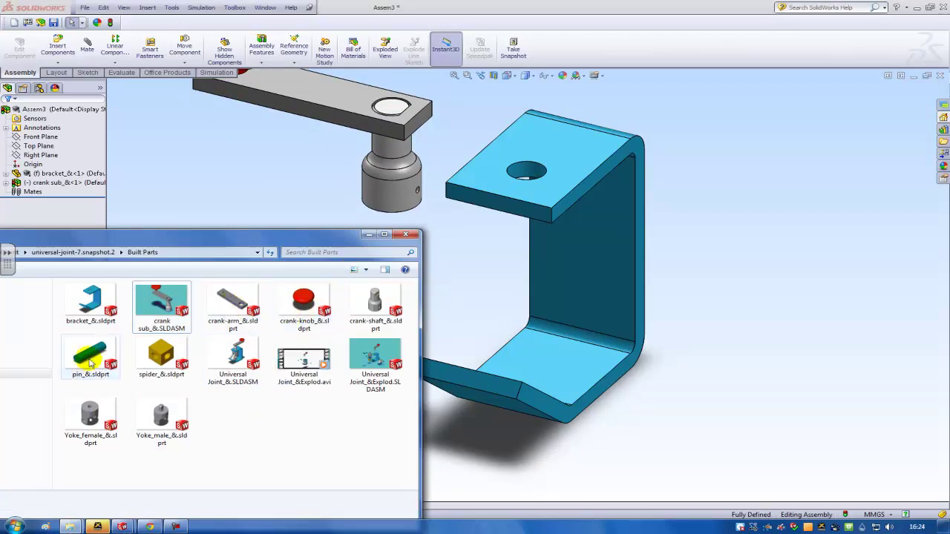
- Add the spider, Yoke_female and Yoke_male parts to the assembly
drag(161, 356, 798, 291)
drag(90, 415, 727, 183)
drag(146, 424, 733, 371)
- Insert one pin in the LONG configuration plus two copies set to SHORT
drag(90, 355, 205, 193)
click(342, 211)
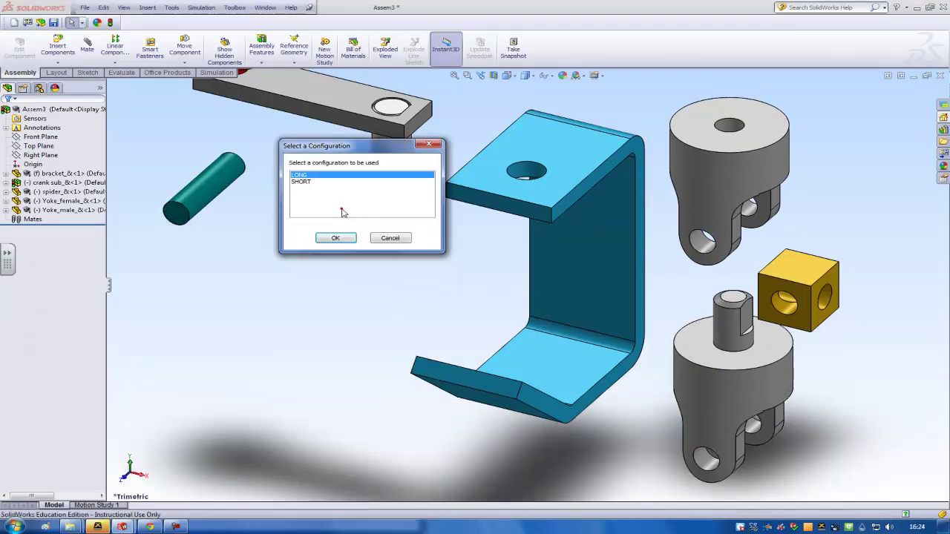
click(338, 239)
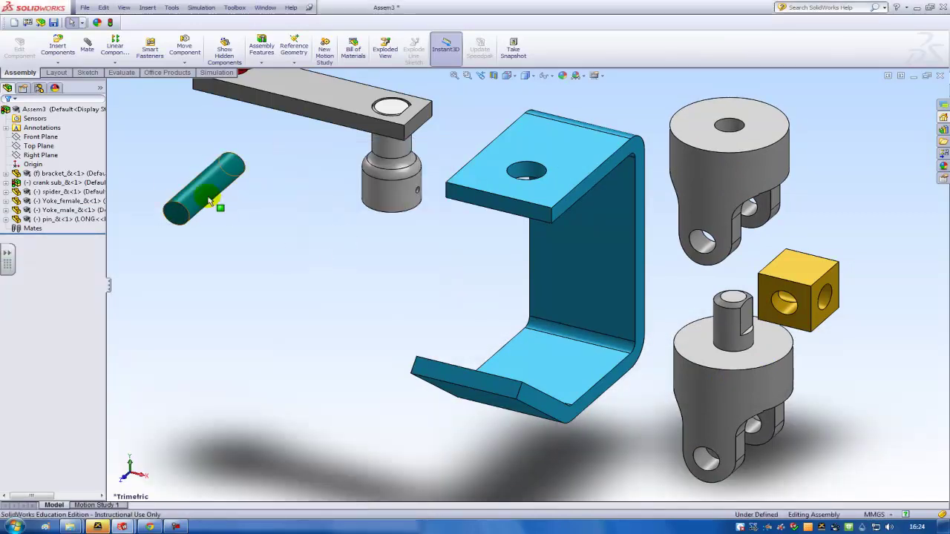
ctrl+drag(207, 195, 257, 260)
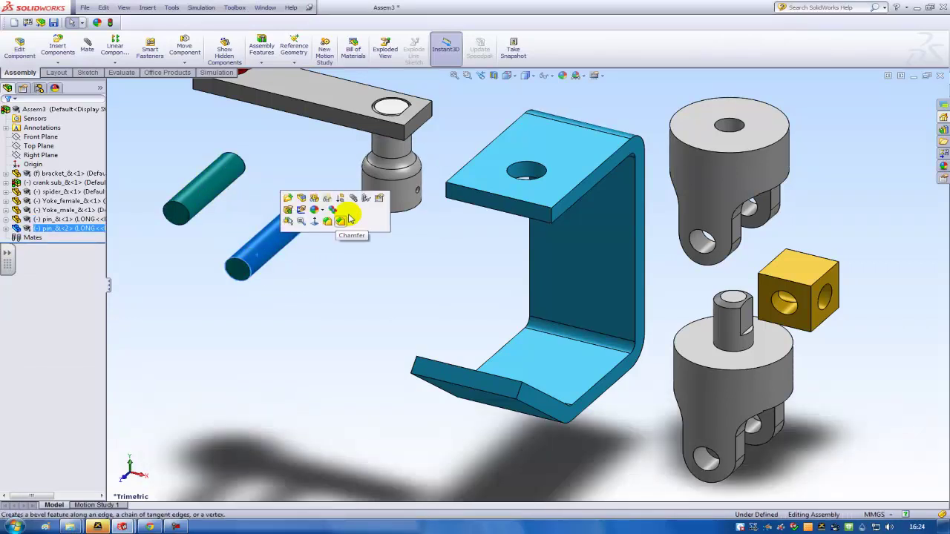
click(380, 198)
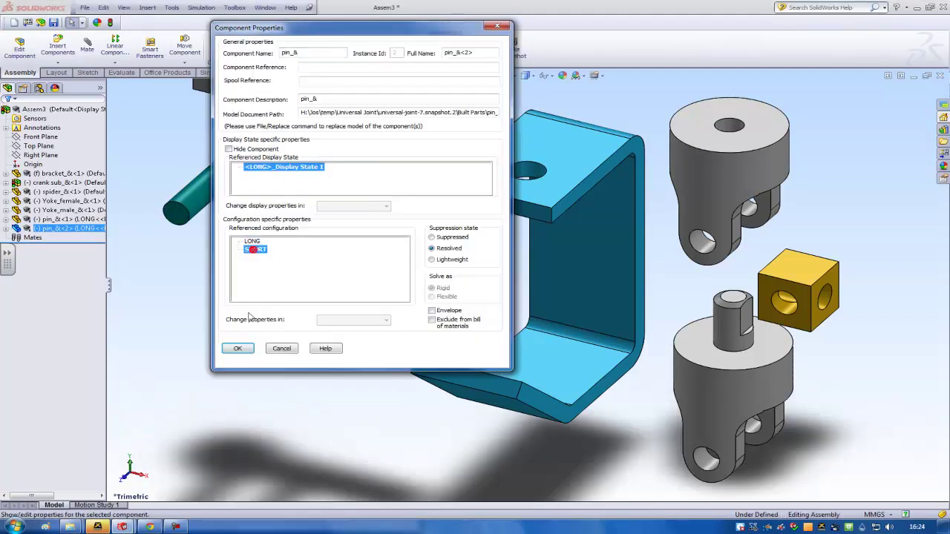
click(238, 348)
ctrl+drag(288, 228, 275, 317)
click(277, 380)
key(f)
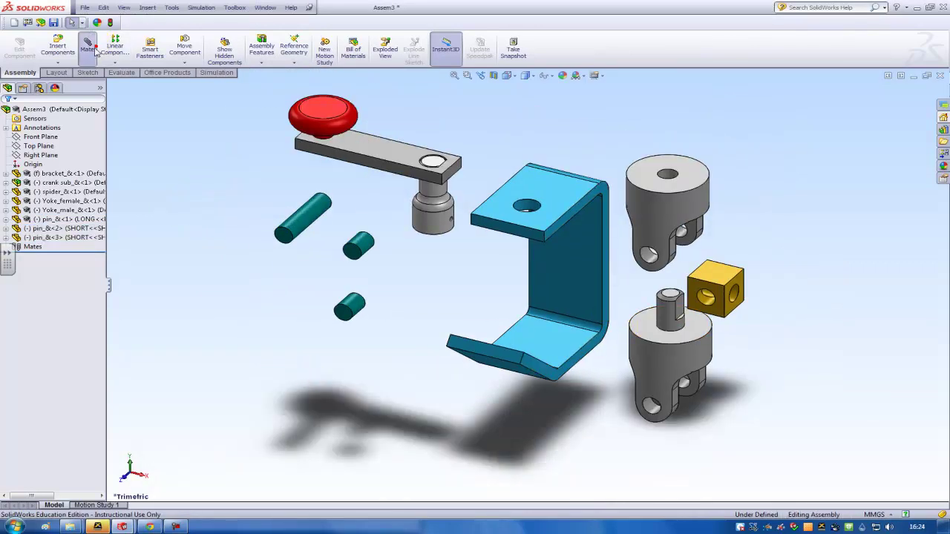
- Mate the male yoke's shaft concentric with the bracket hole and its face coincident with the bracket
click(670, 318)
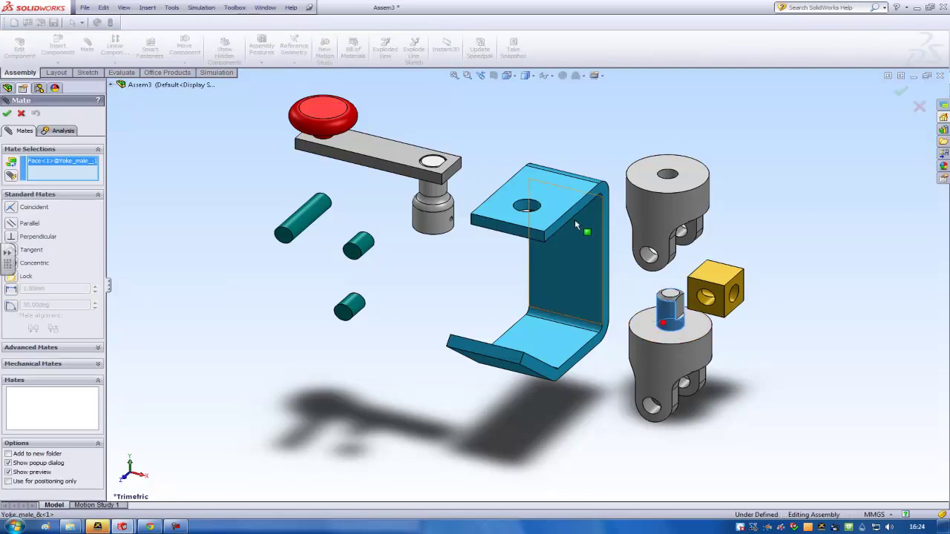
click(527, 210)
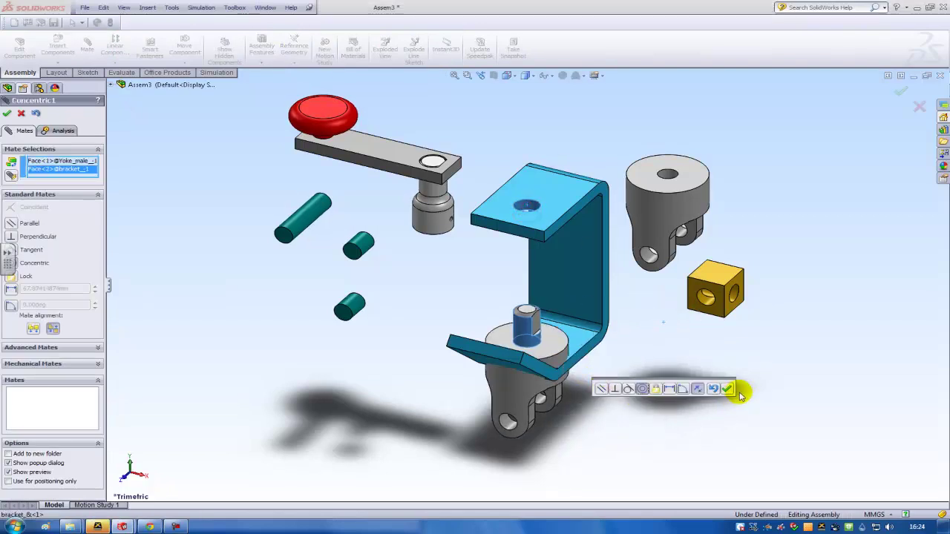
click(725, 392)
click(565, 348)
middle_drag(572, 388, 555, 249)
click(556, 249)
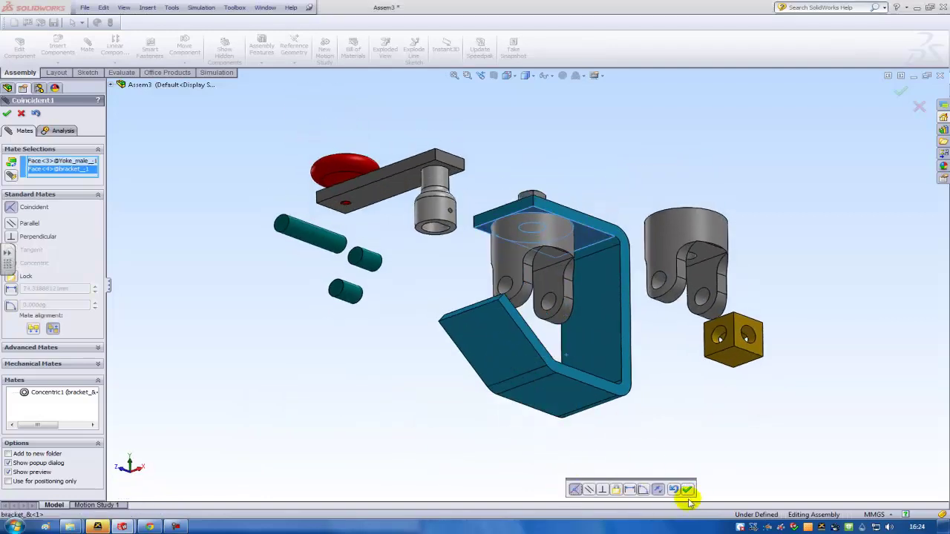
click(688, 490)
- Make the crank concentric with the male yoke's shaft and slide it up the axis
middle_drag(626, 361, 451, 272)
scroll(451, 233, down, 3)
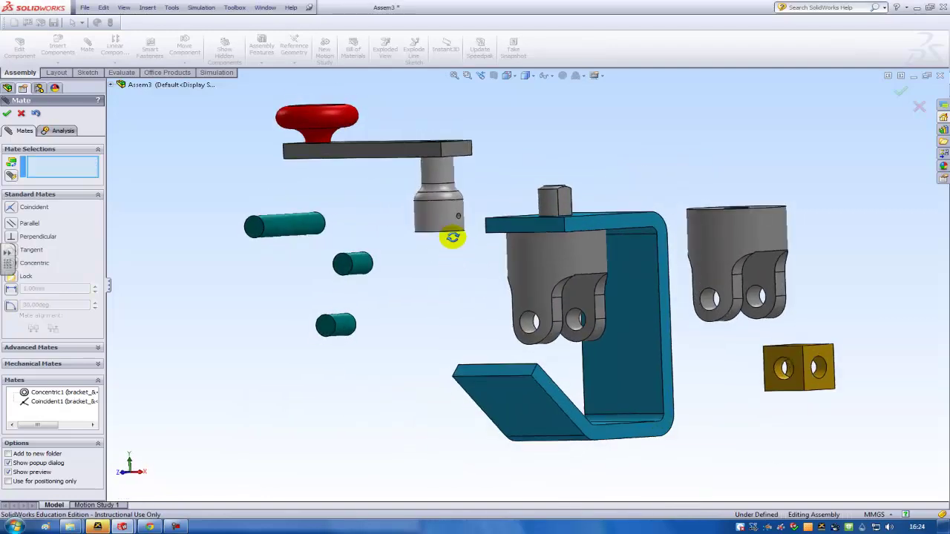
click(553, 192)
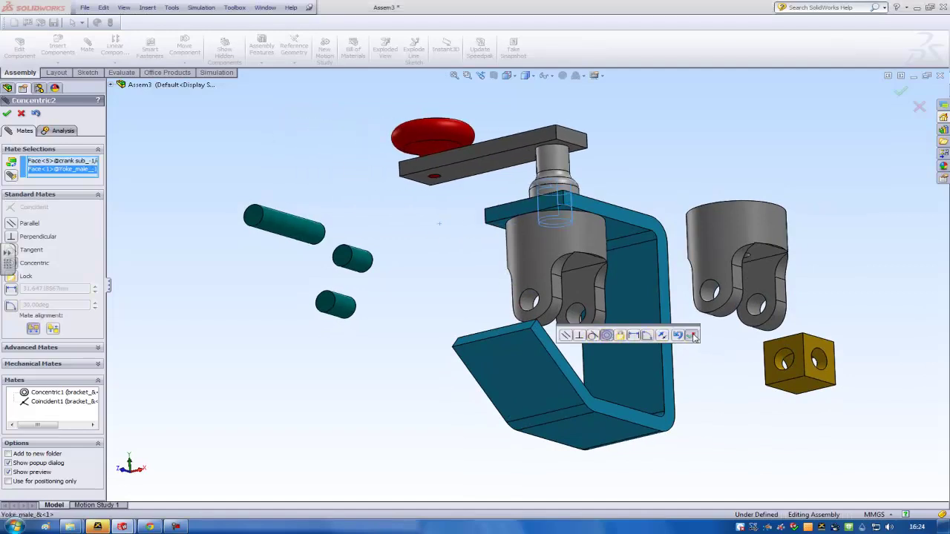
click(690, 335)
drag(500, 144, 505, 59)
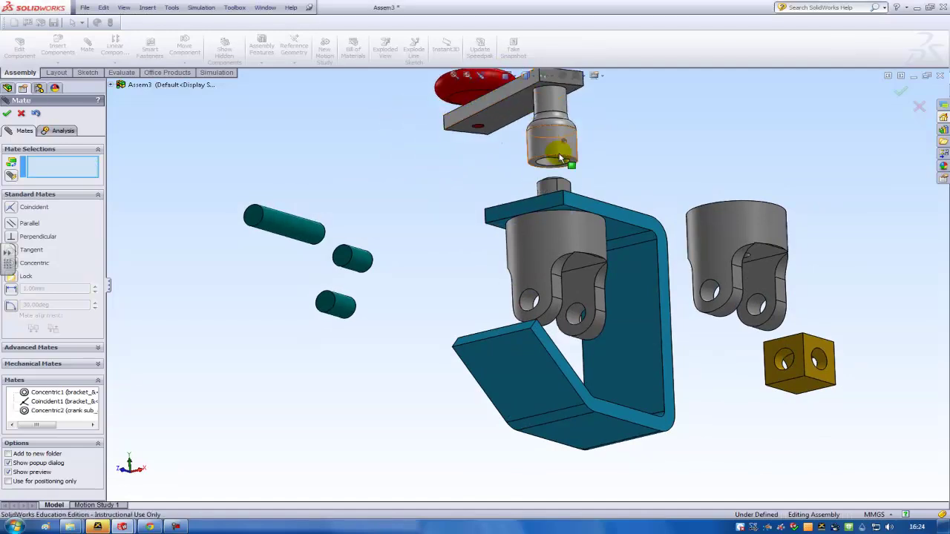
scroll(564, 153, down, 3)
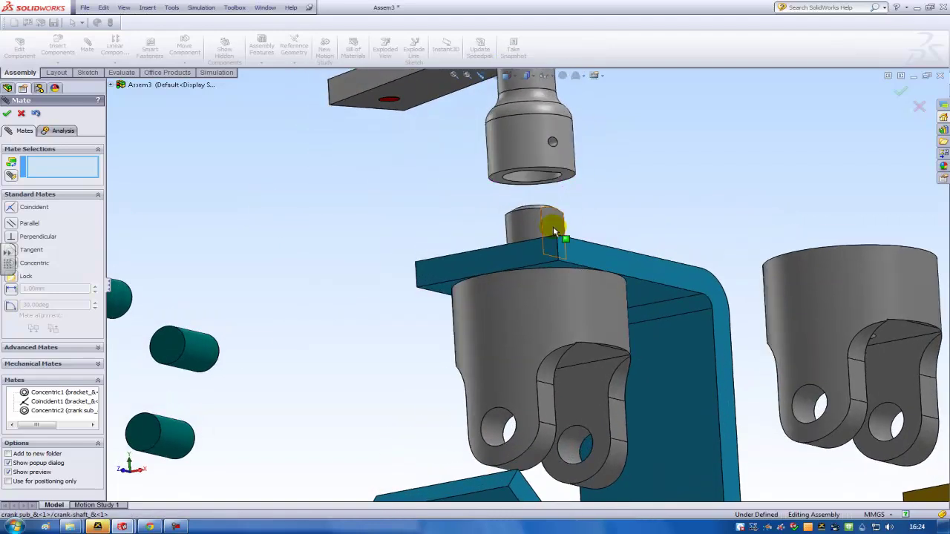
- Add a Parallel mate between the male yoke's flat face and the crank's matching face
click(553, 231)
middle_drag(553, 226, 545, 168)
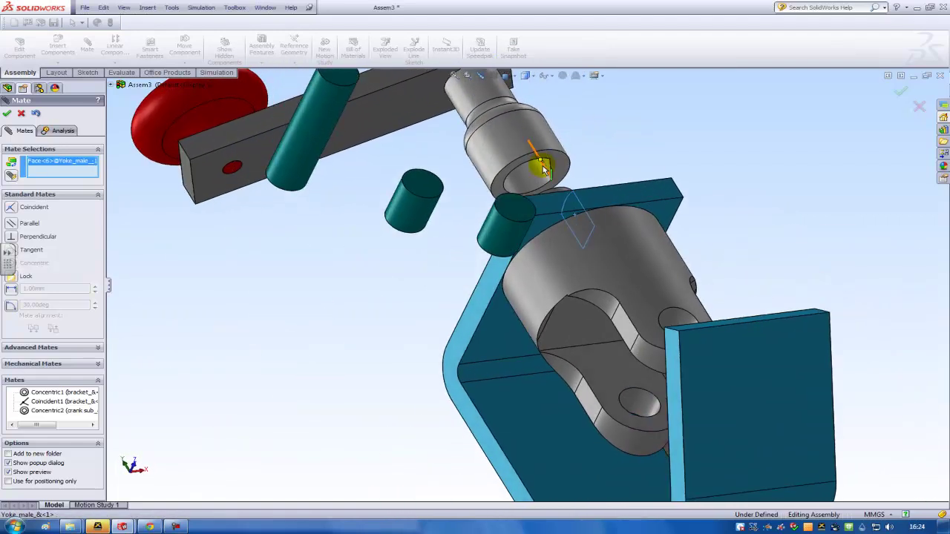
click(543, 171)
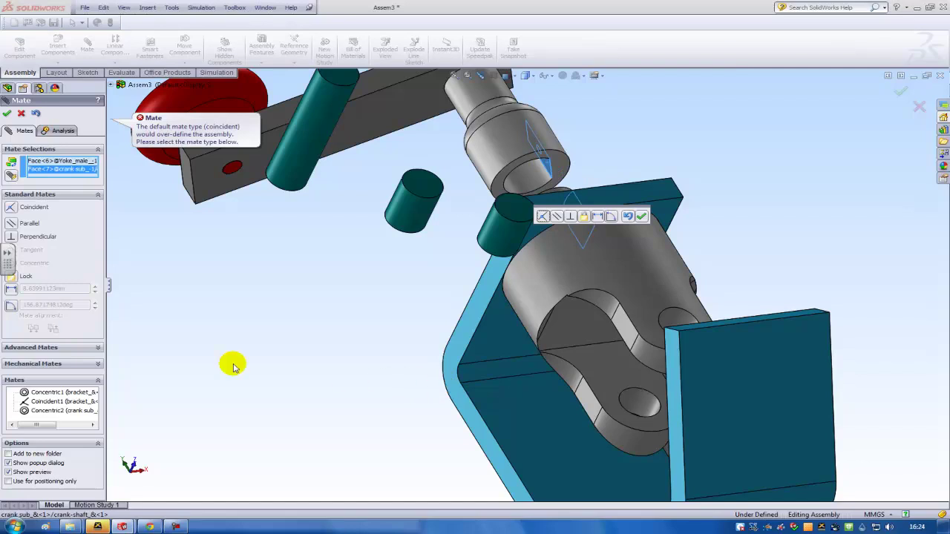
click(12, 224)
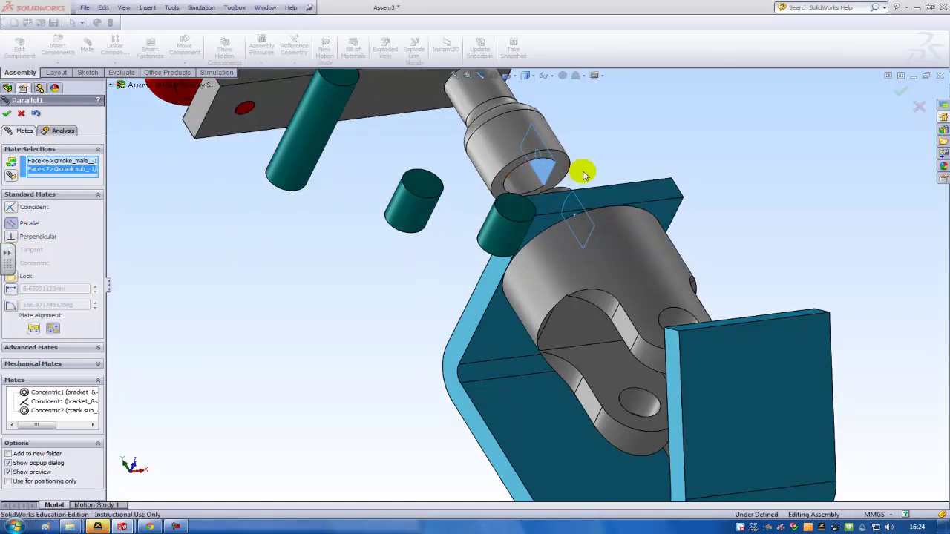
middle_drag(584, 182, 564, 246)
scroll(572, 208, up, 3)
middle_drag(568, 195, 557, 269)
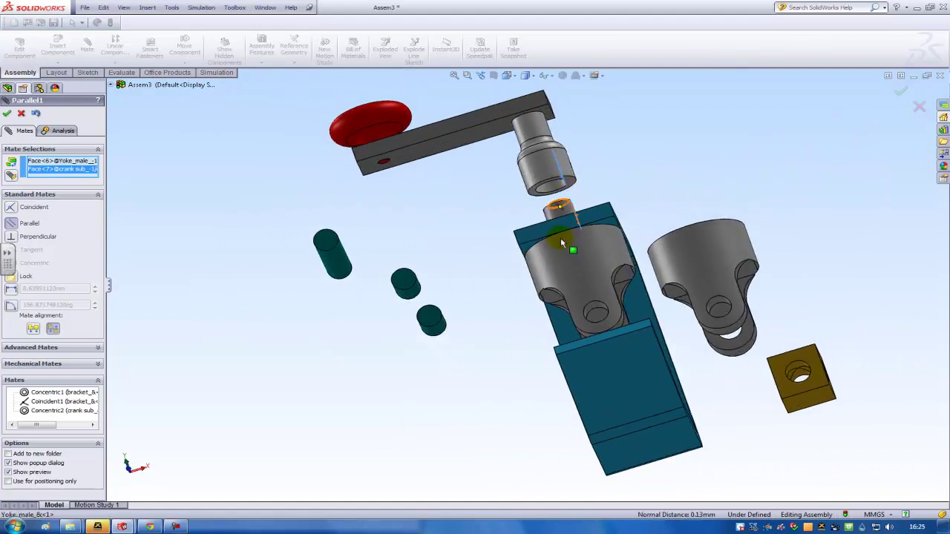
click(7, 113)
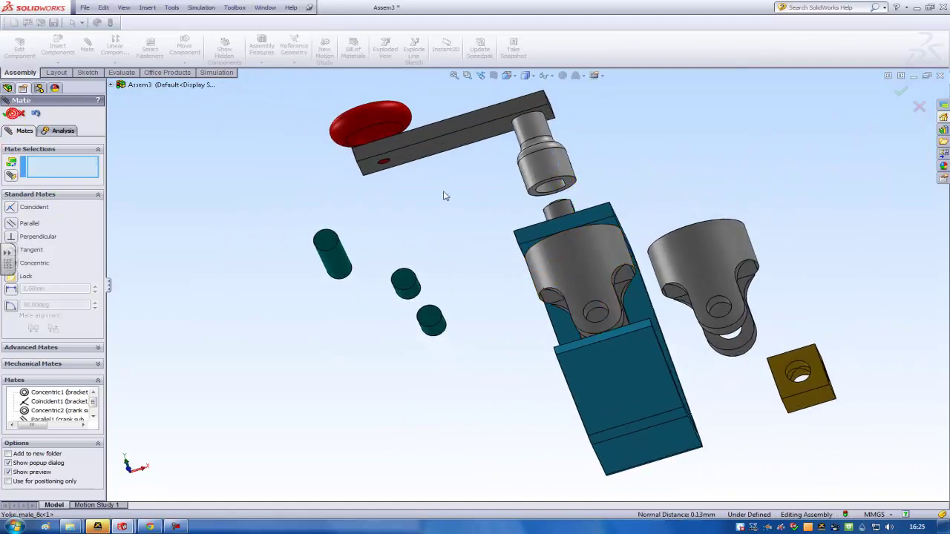
- Mate the crank's bottom face coincident with the bracket's top face
click(568, 189)
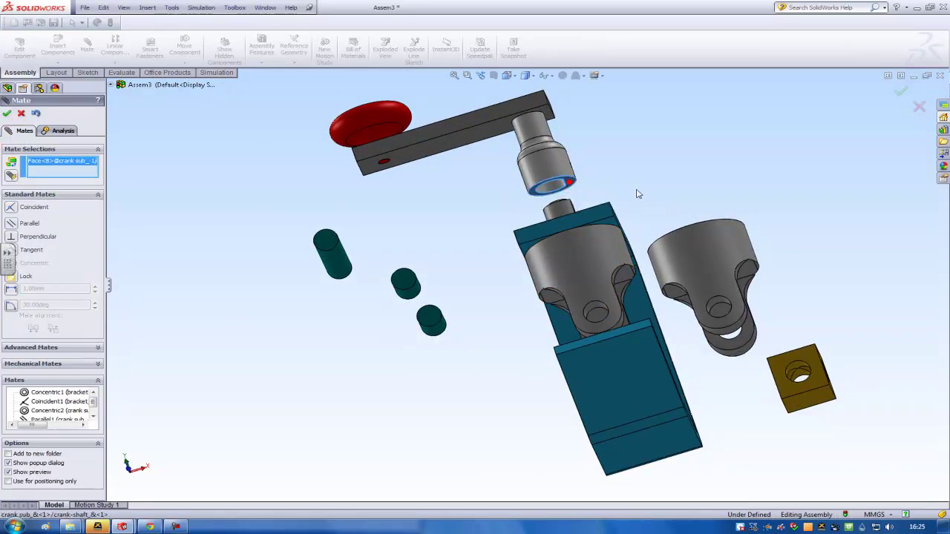
middle_drag(637, 191, 632, 262)
click(605, 208)
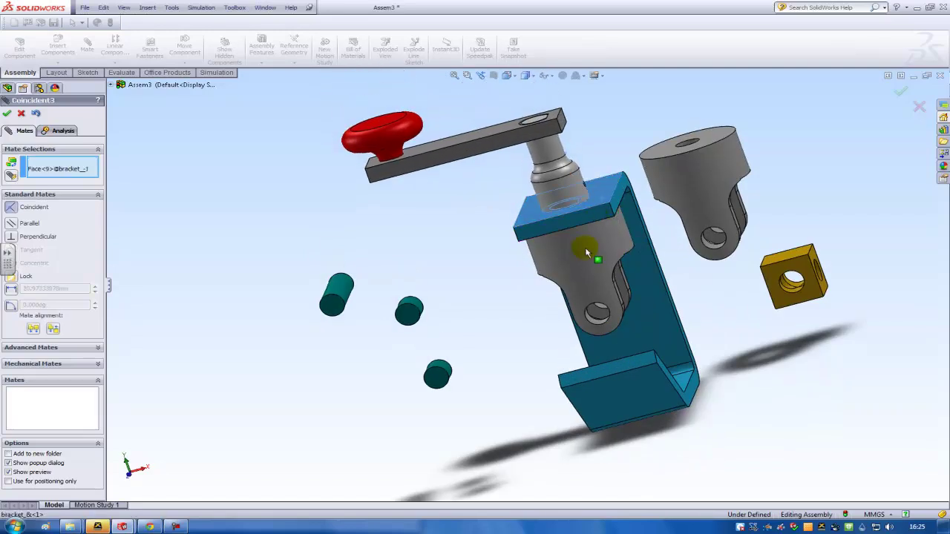
click(713, 236)
- Make the spider's hole concentric with the male yoke's hole
middle_drag(712, 245, 594, 365)
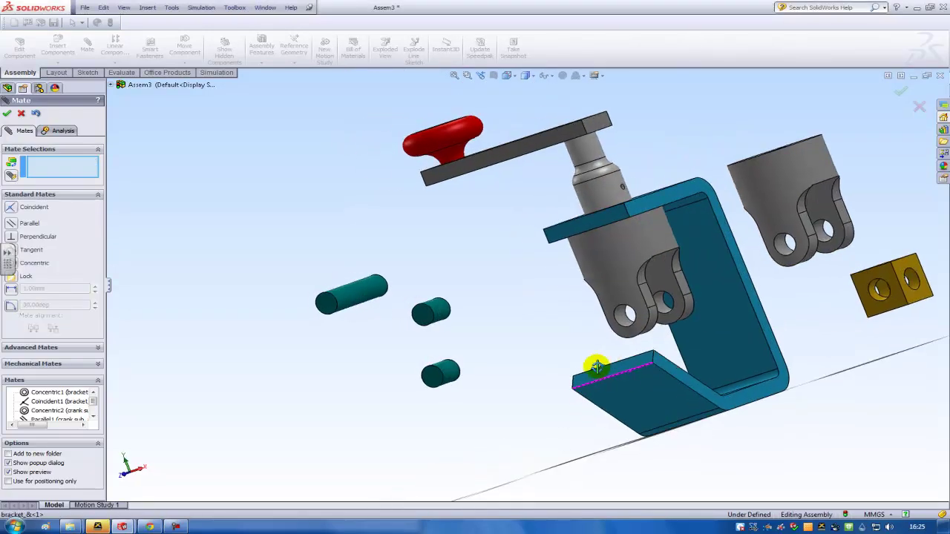
click(880, 297)
click(627, 315)
middle_drag(772, 416, 715, 403)
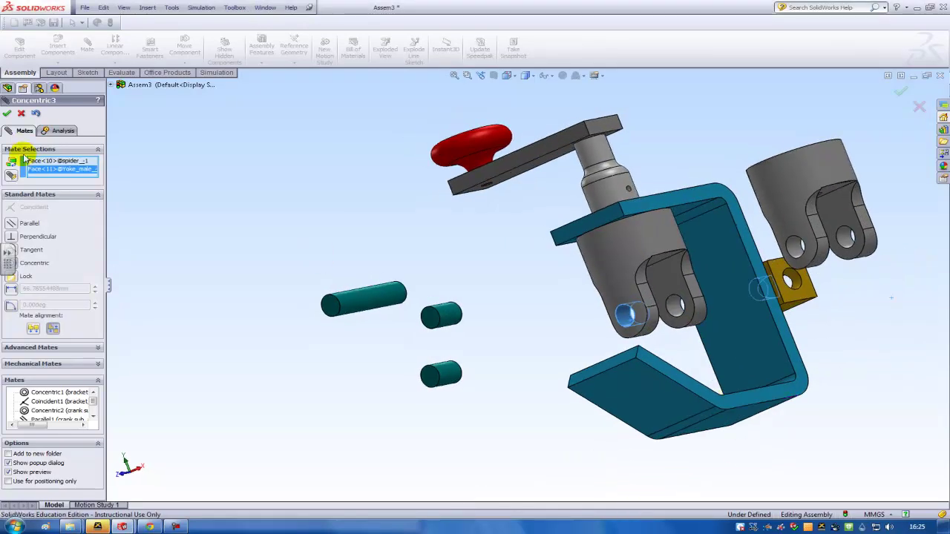
middle_drag(838, 295, 794, 308)
click(6, 114)
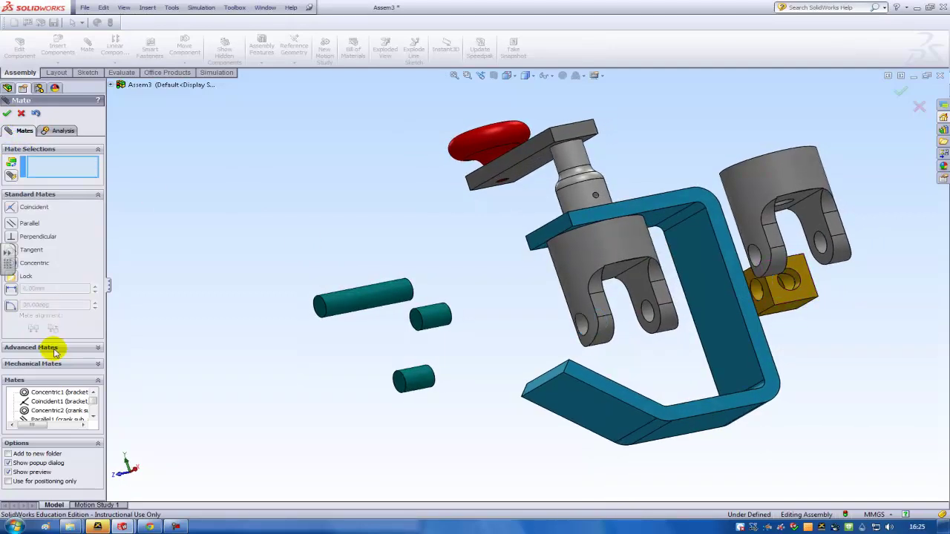
- Add an Advanced Width mate between the spider's side faces and the yoke slot's inner faces
click(56, 349)
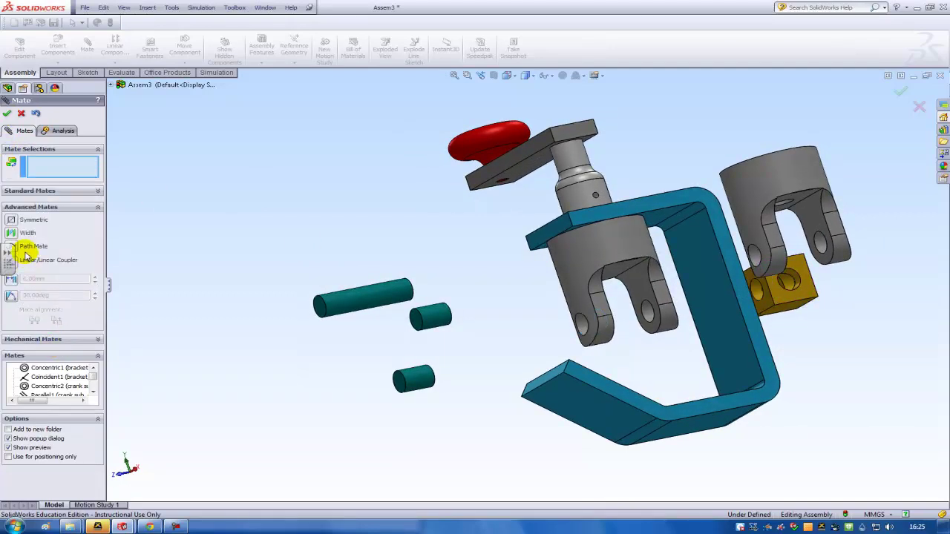
click(15, 235)
click(774, 299)
middle_drag(774, 299, 850, 310)
click(826, 297)
click(607, 296)
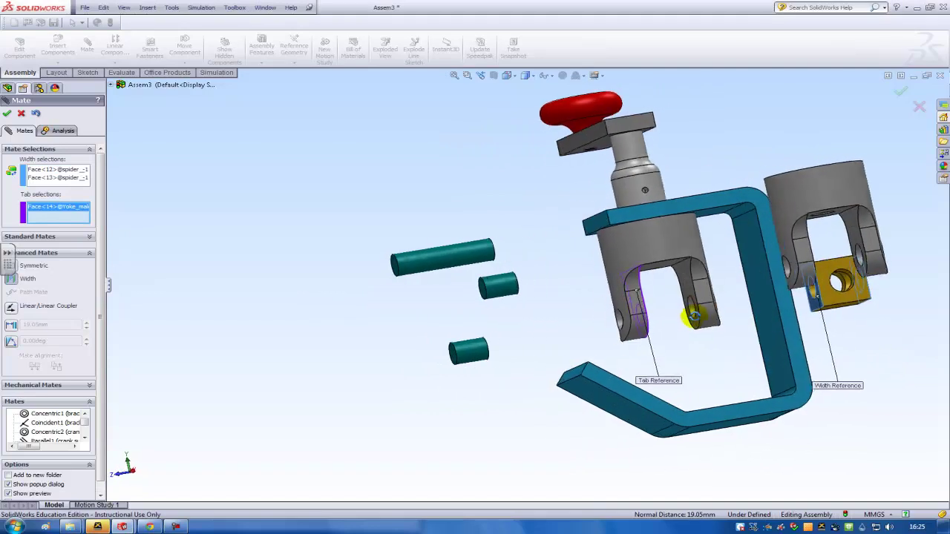
click(724, 421)
middle_drag(748, 377, 702, 341)
scroll(664, 364, down, 5)
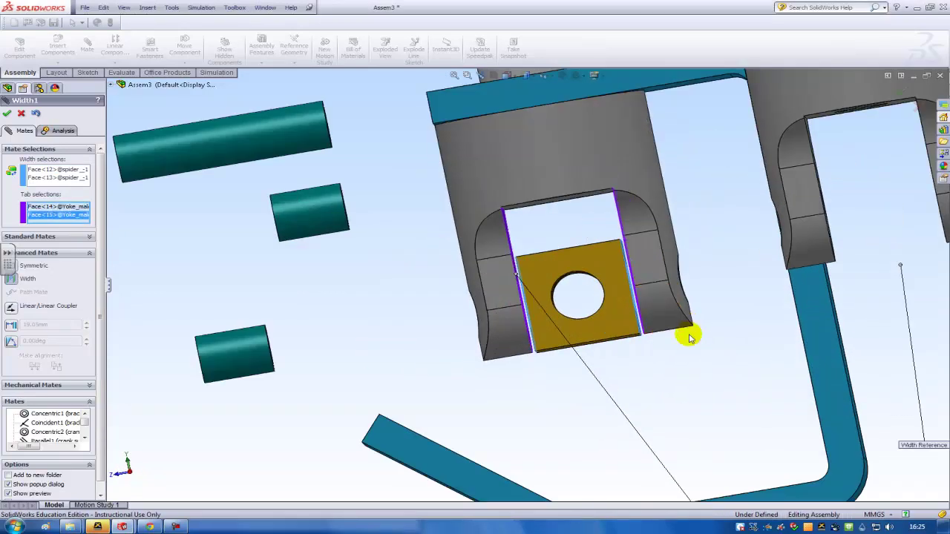
scroll(635, 383, up, 4)
middle_drag(647, 384, 668, 418)
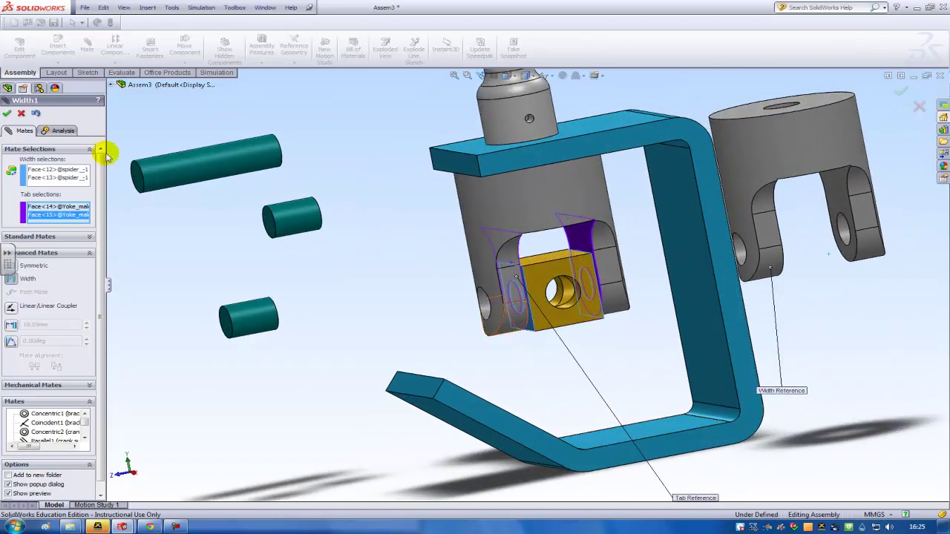
click(8, 114)
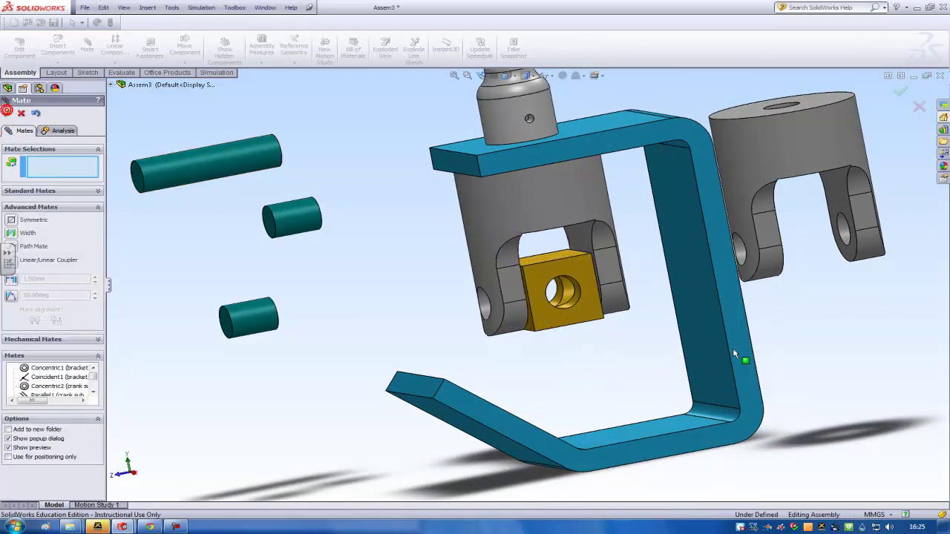
- Make the female yoke's lug hole concentric with the spider's hole
click(764, 264)
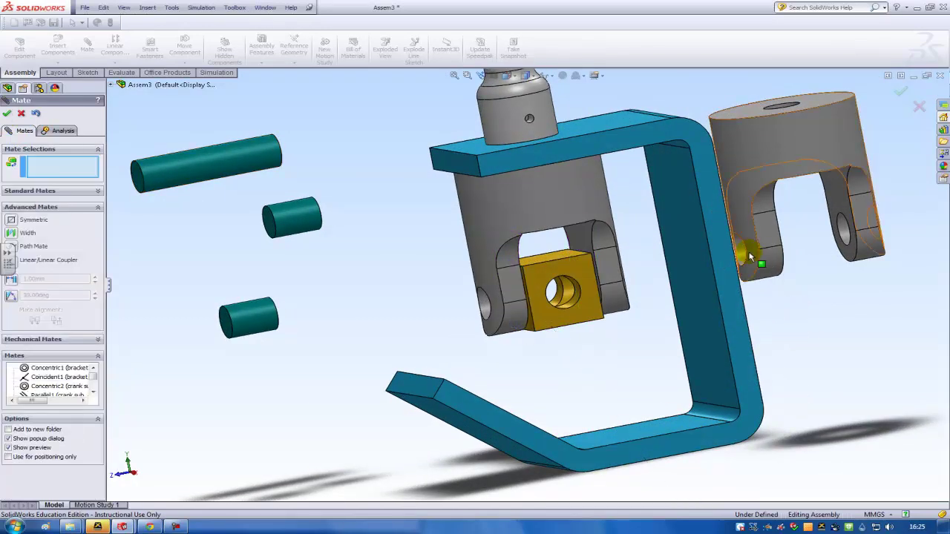
click(568, 309)
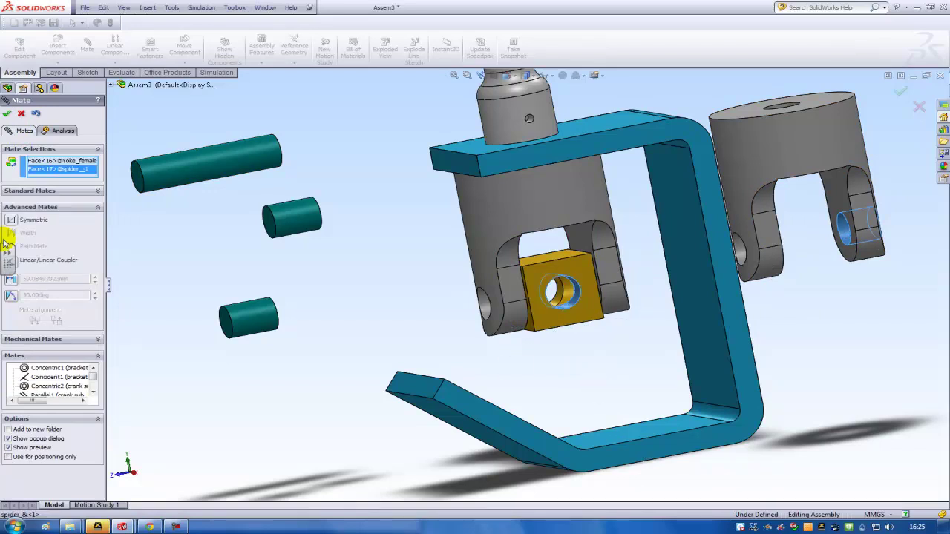
click(17, 194)
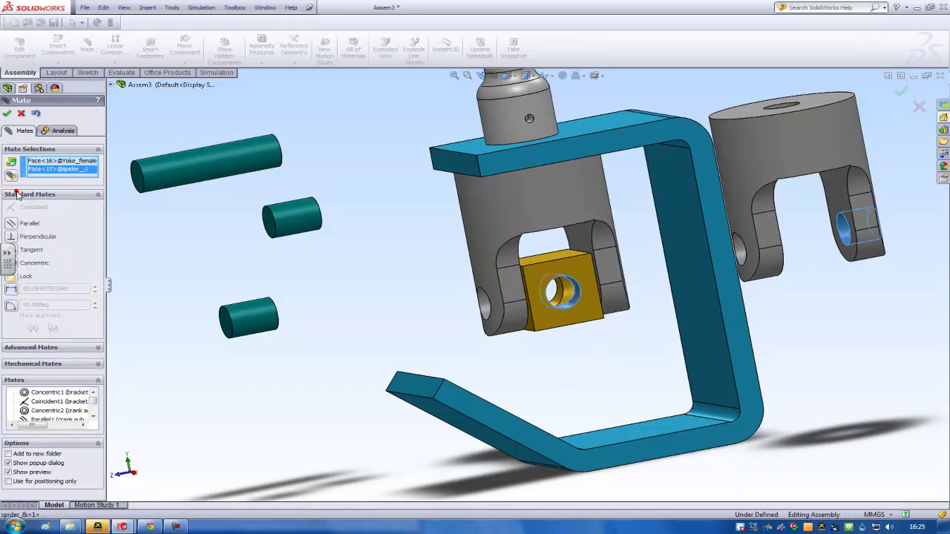
click(30, 263)
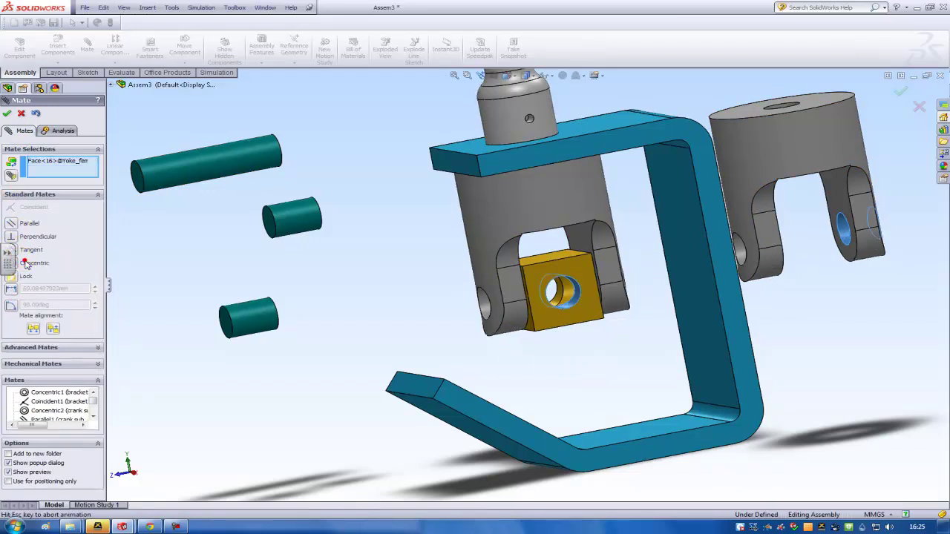
click(7, 113)
middle_drag(655, 360, 679, 329)
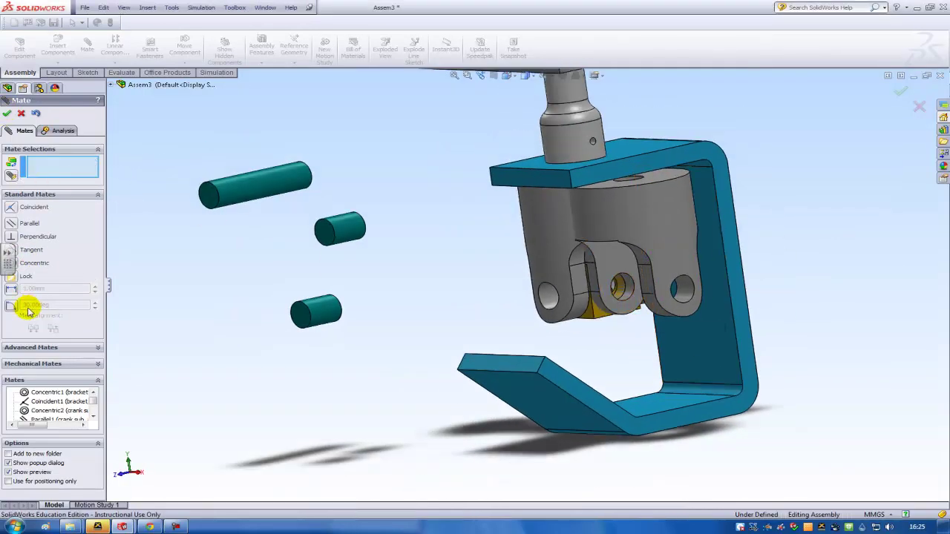
- Add a Width mate between the spider's side faces and the female yoke's inner lug faces
click(30, 348)
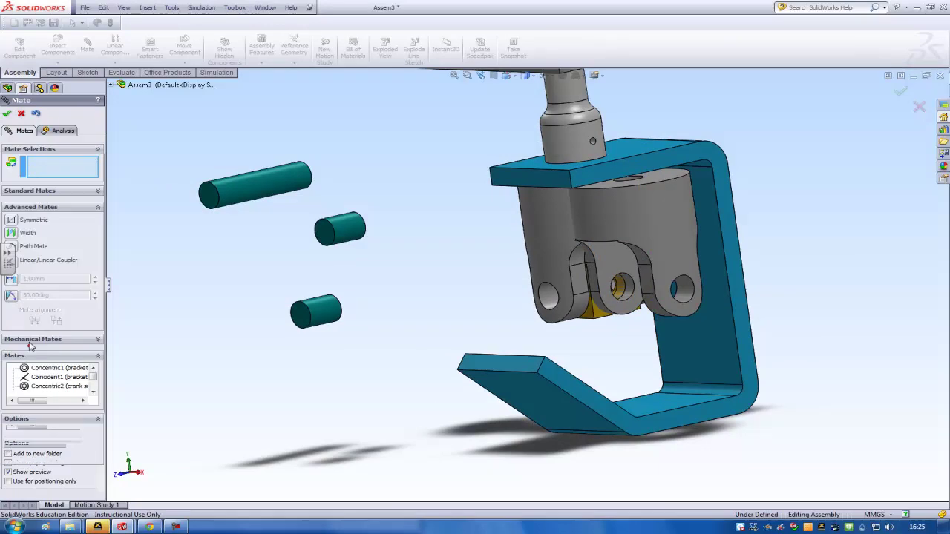
click(13, 235)
middle_drag(626, 335, 620, 306)
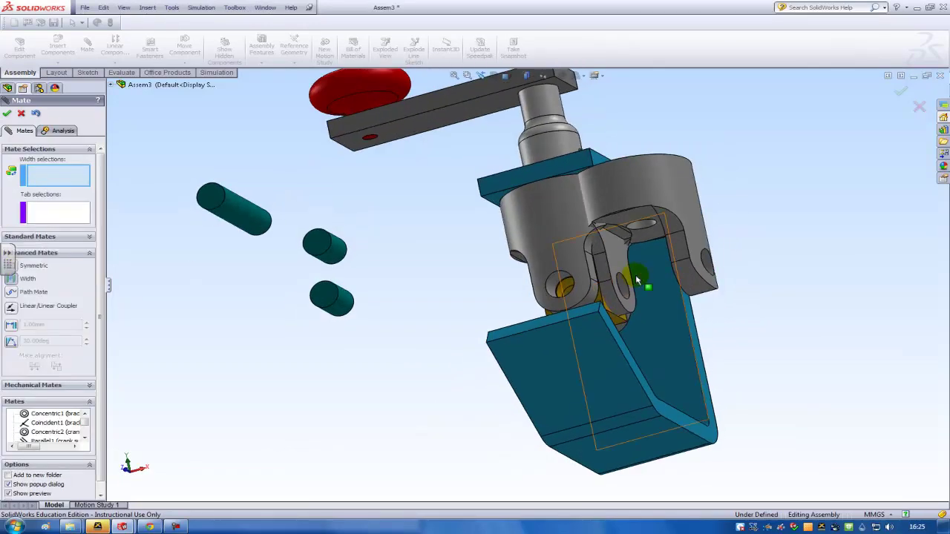
scroll(606, 310, down, 4)
click(582, 302)
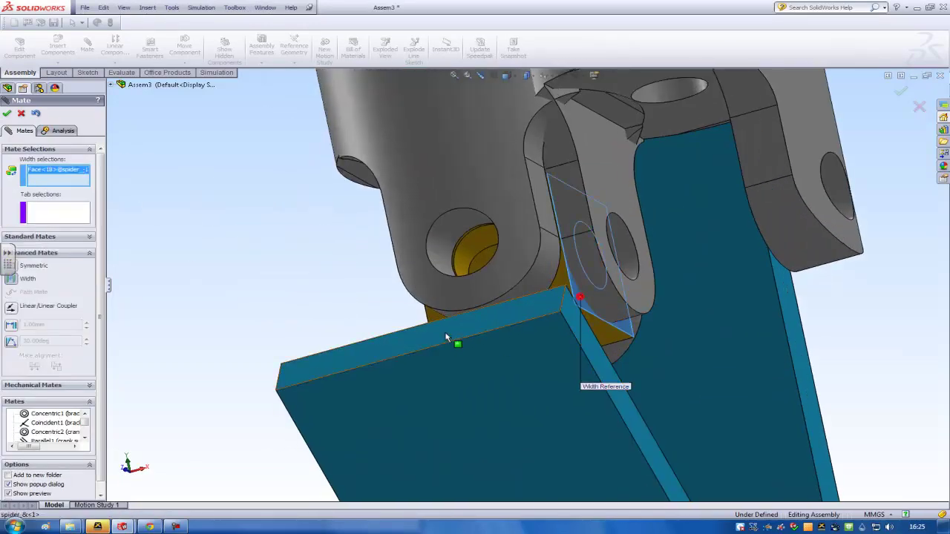
middle_drag(458, 335, 409, 333)
click(219, 314)
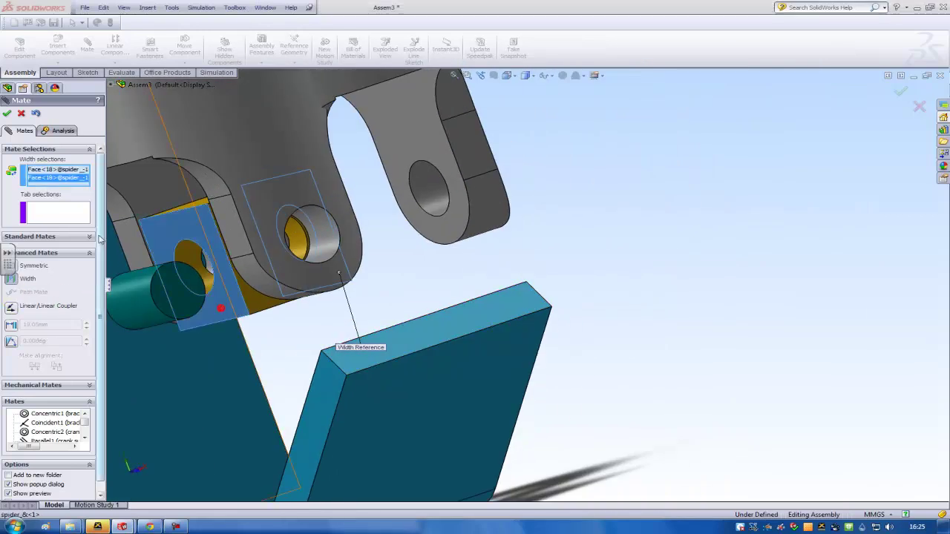
click(416, 149)
middle_drag(416, 148, 480, 226)
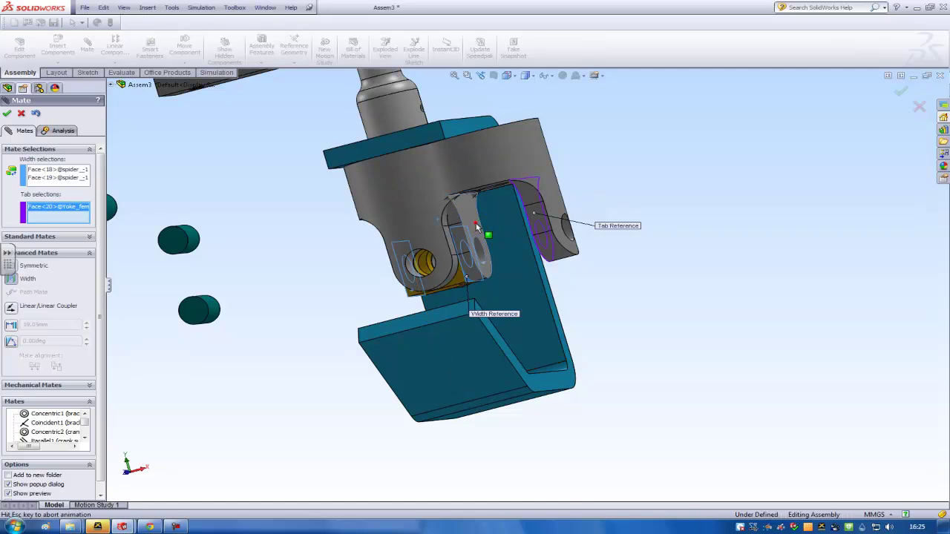
click(480, 226)
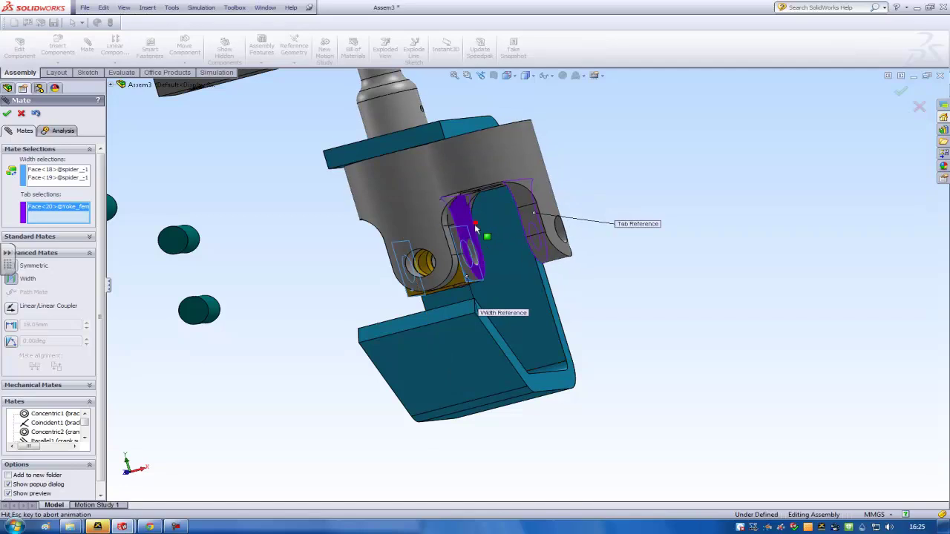
click(6, 114)
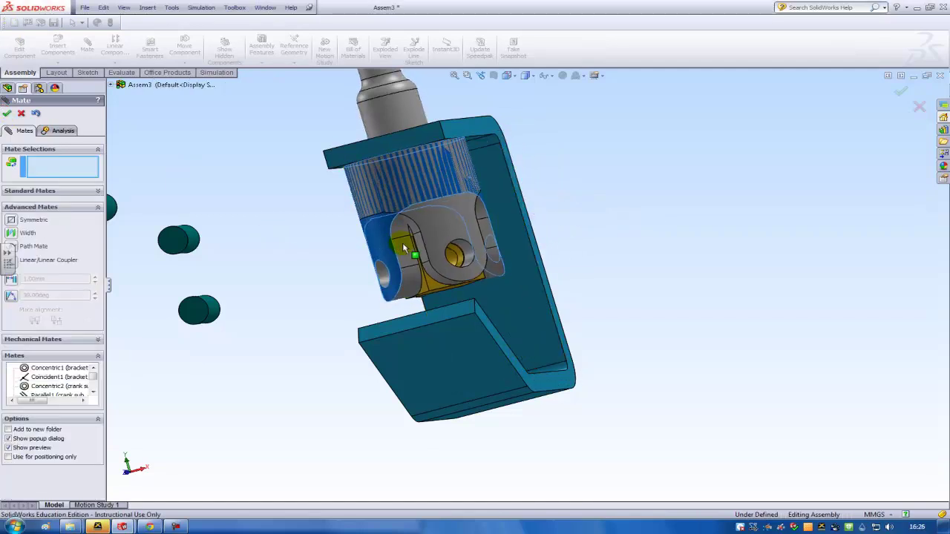
- Swing the female yoke to test it, then mate its end face parallel to the bracket's bottom face, checked in Right view
drag(405, 246, 378, 220)
middle_drag(378, 220, 169, 245)
click(469, 296)
middle_drag(534, 349, 524, 306)
click(522, 318)
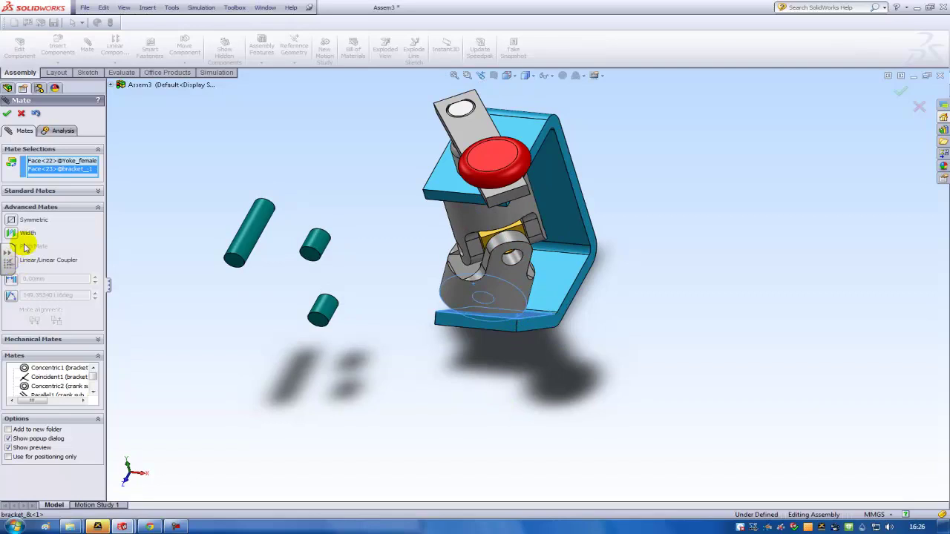
click(25, 192)
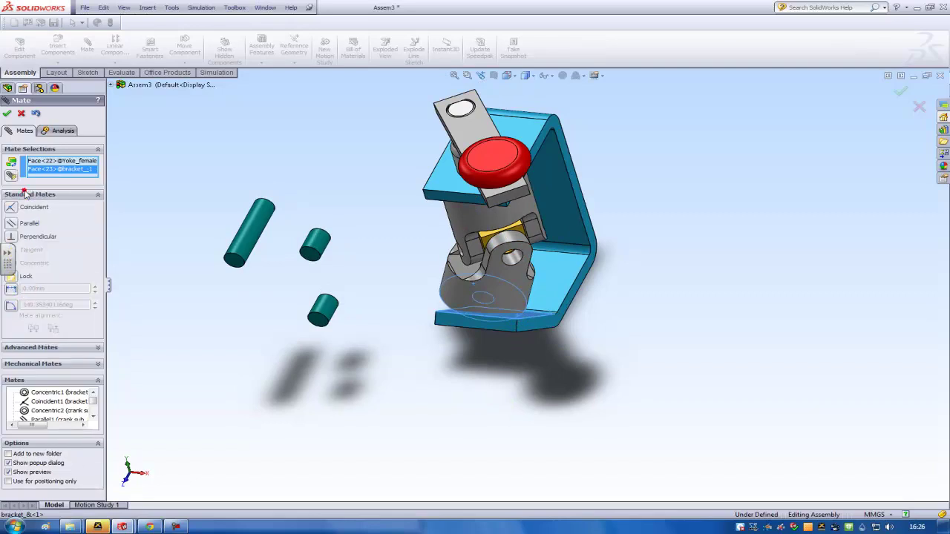
click(22, 225)
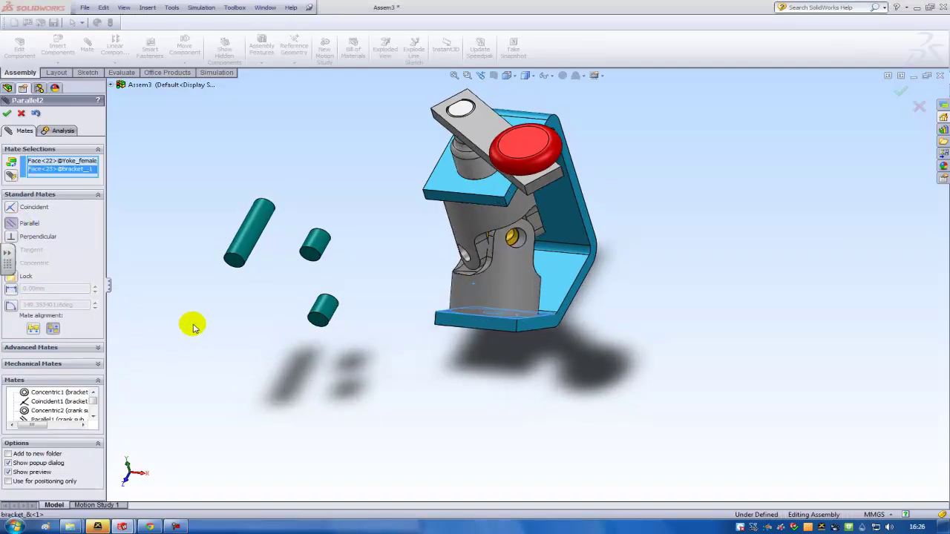
middle_drag(330, 346, 285, 347)
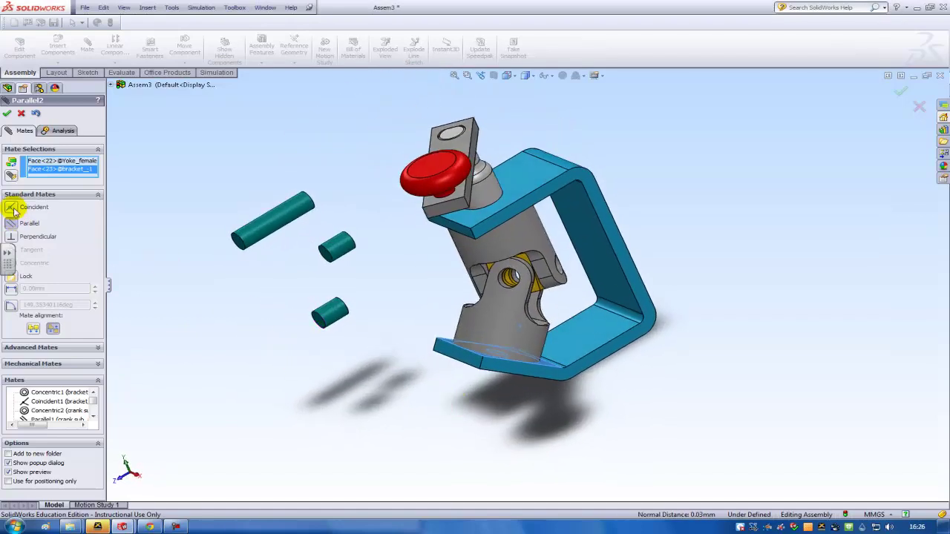
click(524, 75)
click(520, 100)
scroll(520, 371, down, 10)
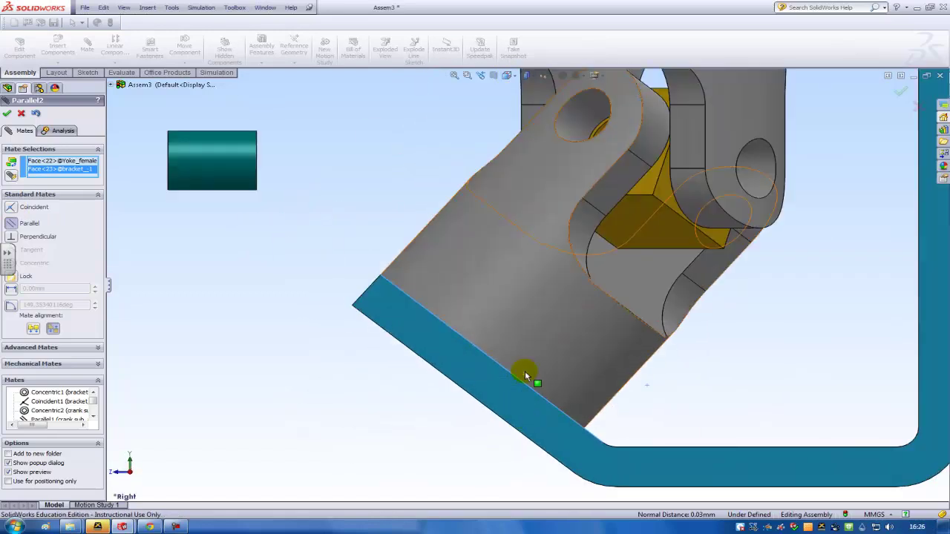
scroll(505, 378, up, 10)
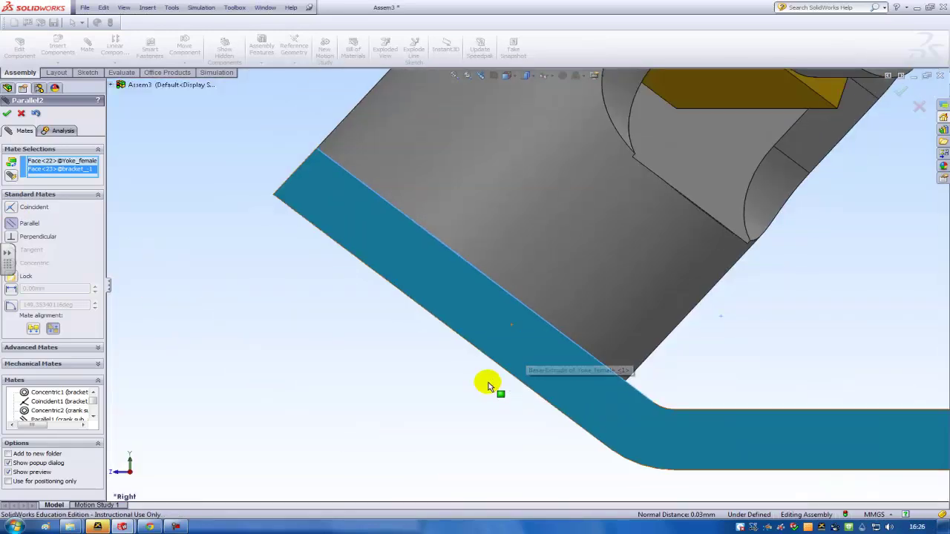
click(6, 115)
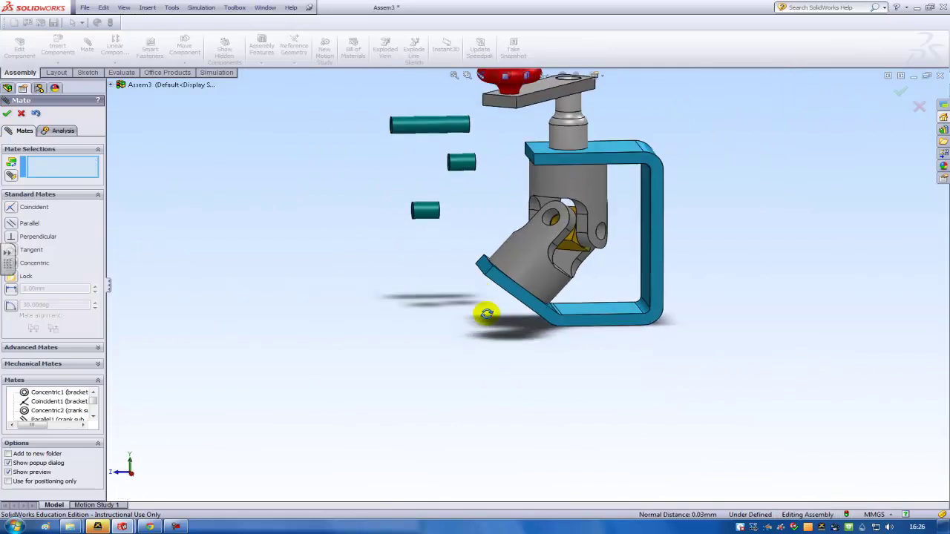
- Mate the first pin concentric with a yoke hole and tangent to the yoke face
middle_drag(486, 314, 467, 297)
click(446, 150)
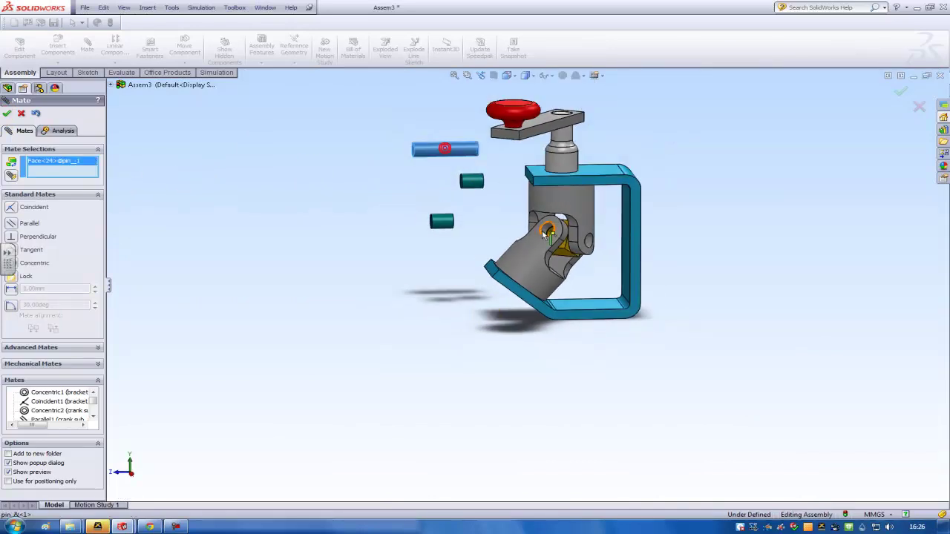
click(549, 233)
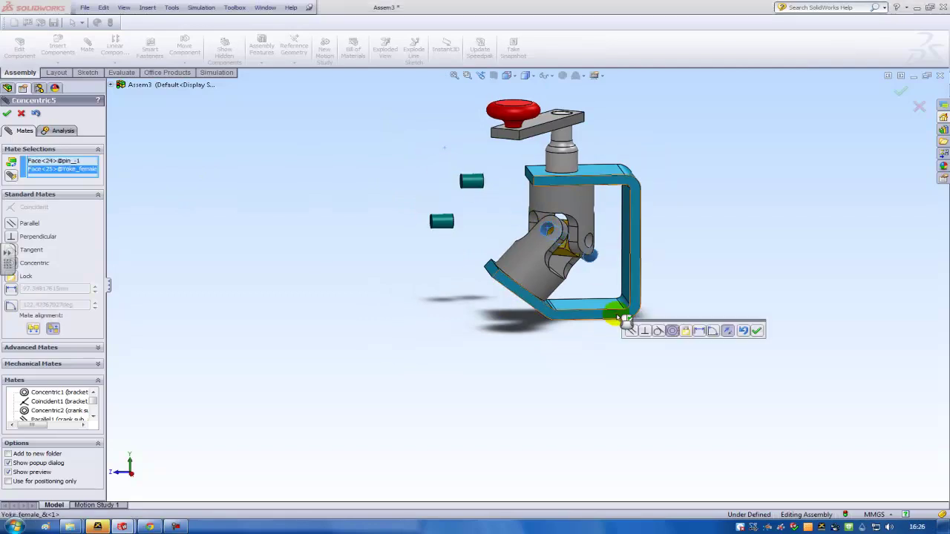
click(759, 332)
middle_drag(757, 328, 438, 253)
click(551, 257)
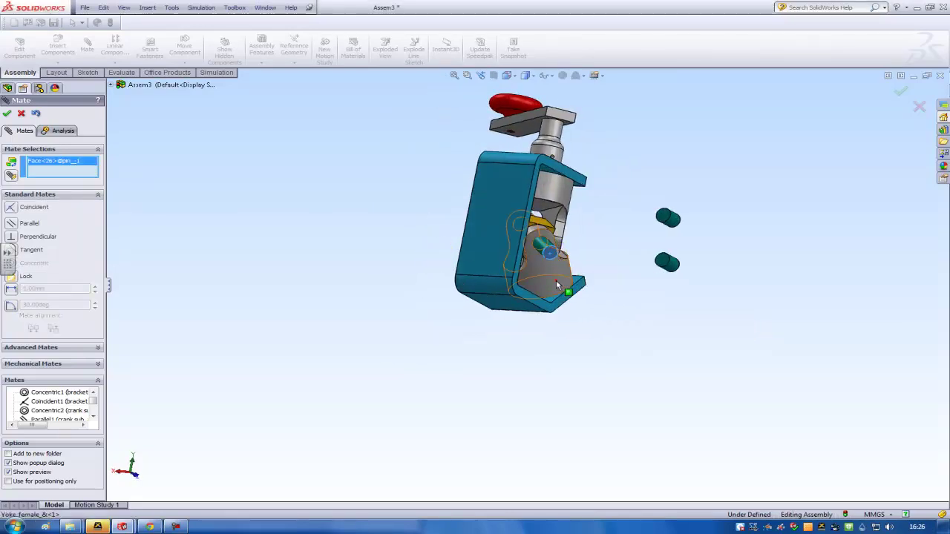
click(556, 280)
click(633, 387)
- Add a concentric mate to a yoke hole and a tangent mate so the pin's end sits flush
middle_drag(607, 214, 585, 218)
click(625, 221)
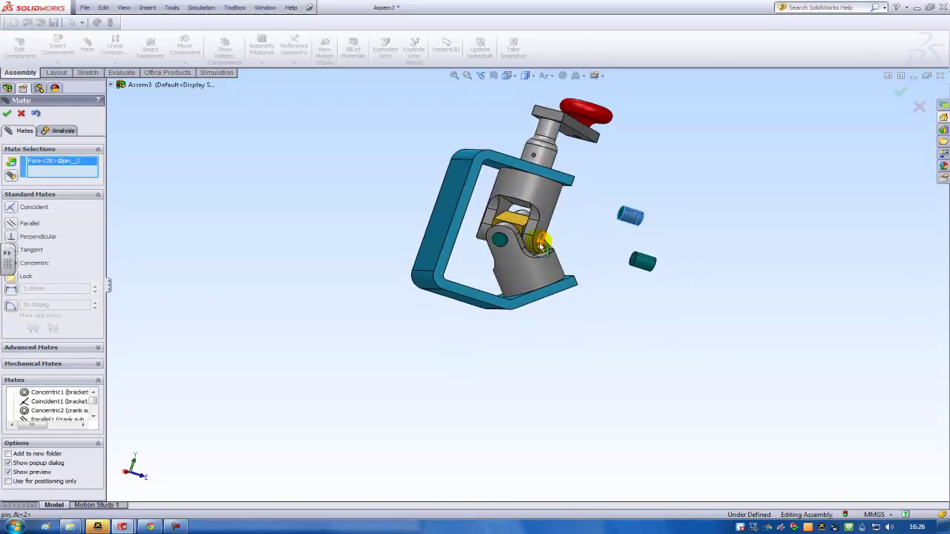
scroll(544, 247, down, 2)
click(540, 248)
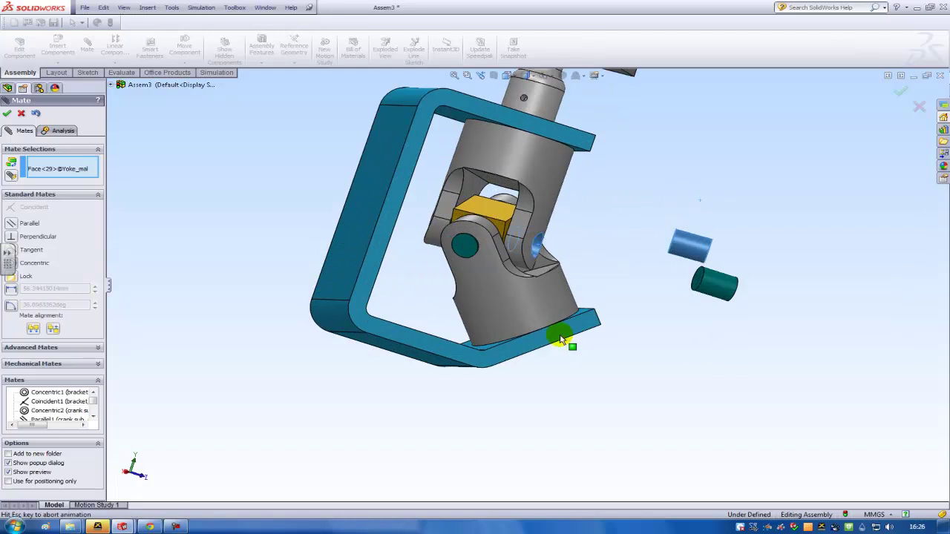
click(700, 360)
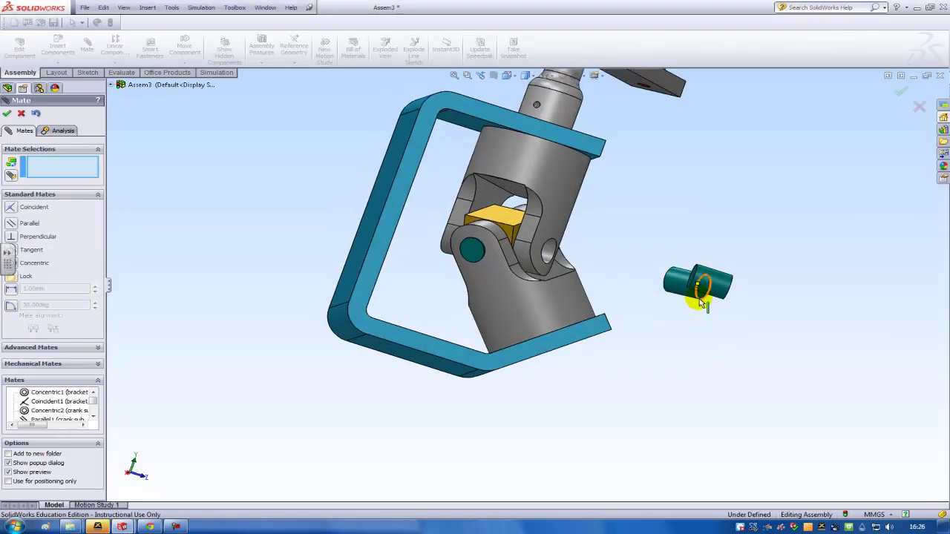
click(703, 297)
click(558, 236)
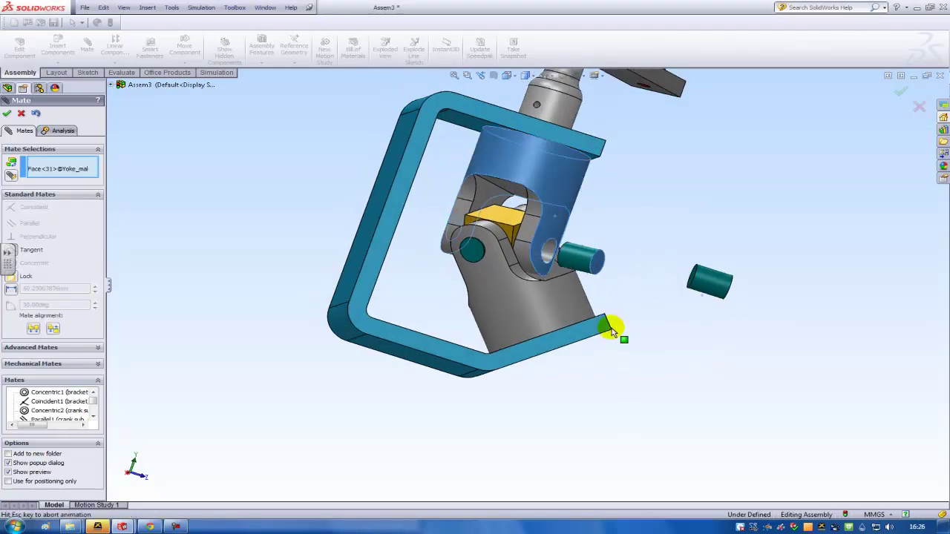
click(700, 344)
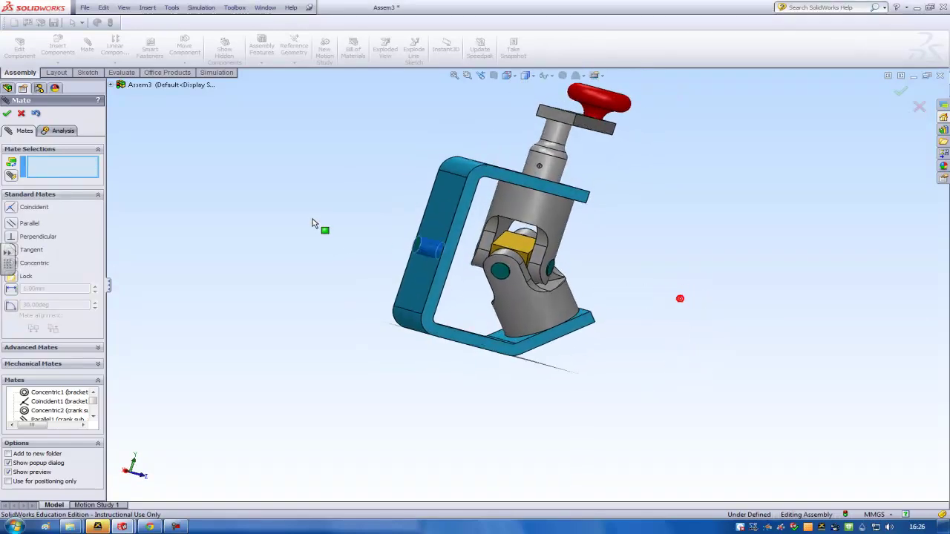
- Make the second pin concentric with its yoke hole and put its end point coincident with the yoke's outer face
middle_drag(335, 220, 575, 326)
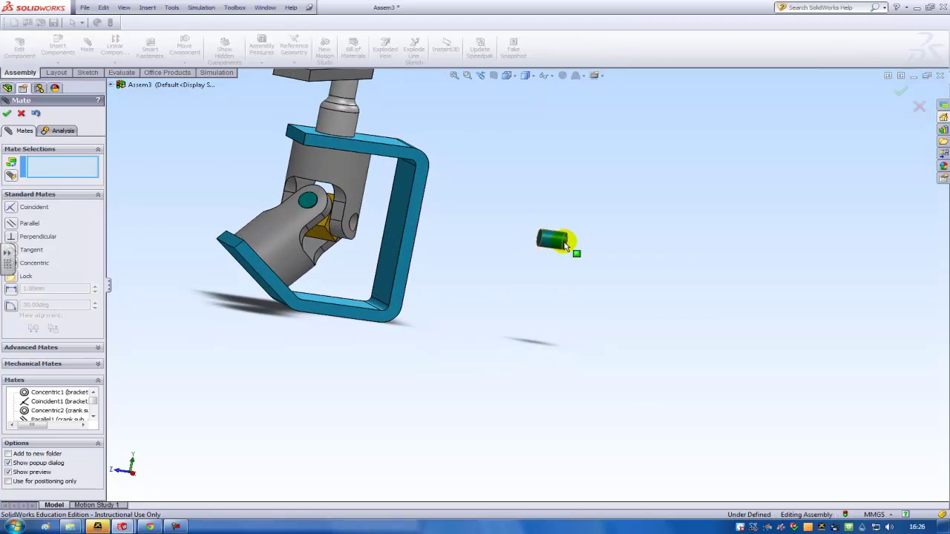
click(355, 229)
click(376, 372)
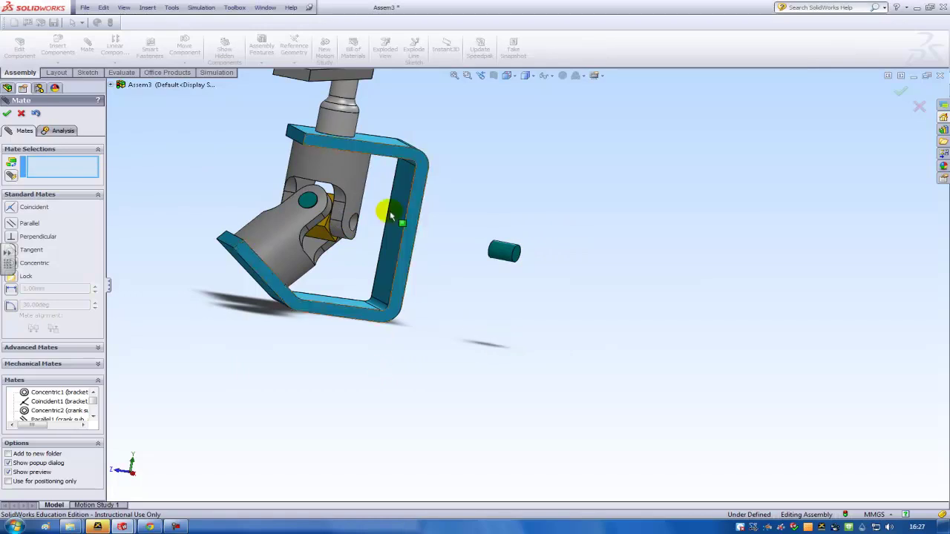
click(350, 194)
key(Down)
key(Down)
key(Down)
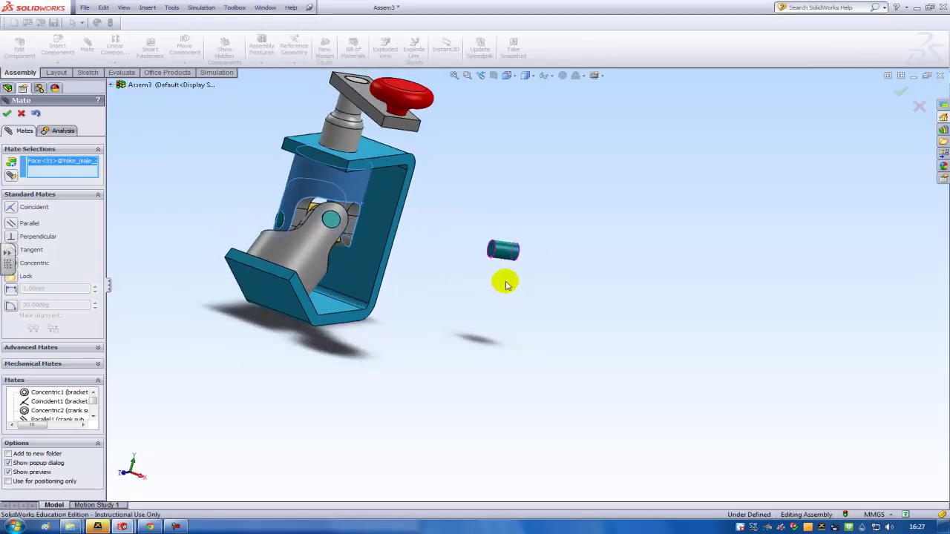
click(489, 250)
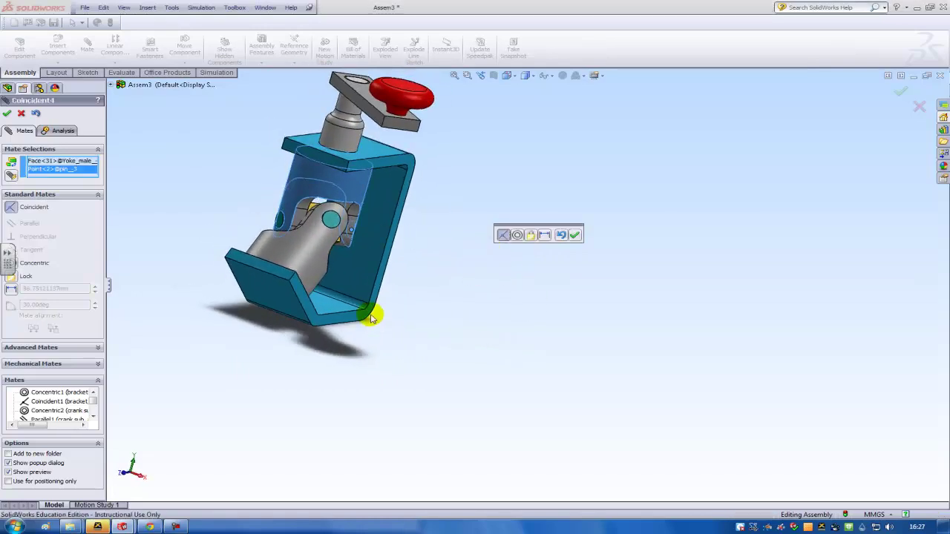
middle_drag(364, 308, 519, 294)
scroll(476, 301, down, 3)
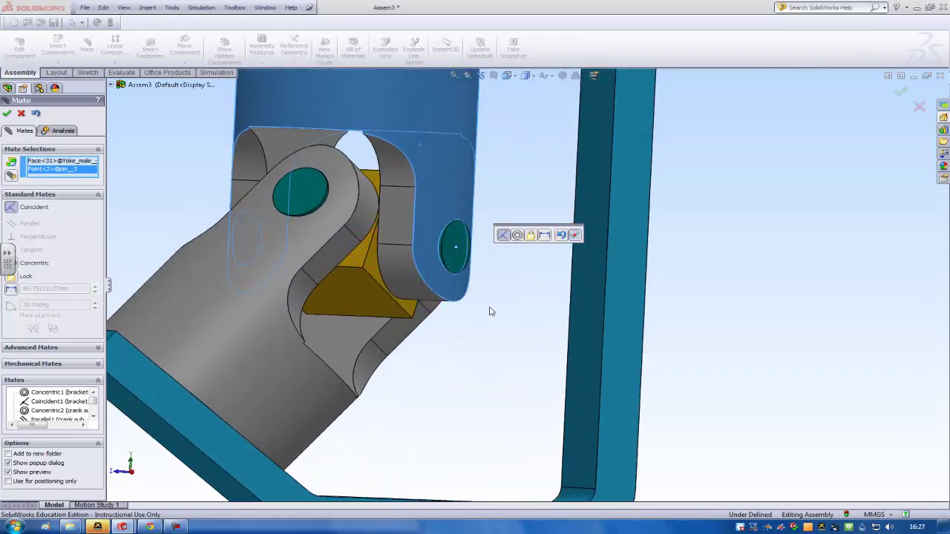
click(573, 236)
middle_drag(452, 363, 483, 413)
scroll(449, 398, up, 3)
- Orbit around the fully mated joint and close the Mate PropertyManager
scroll(539, 294, down, 1)
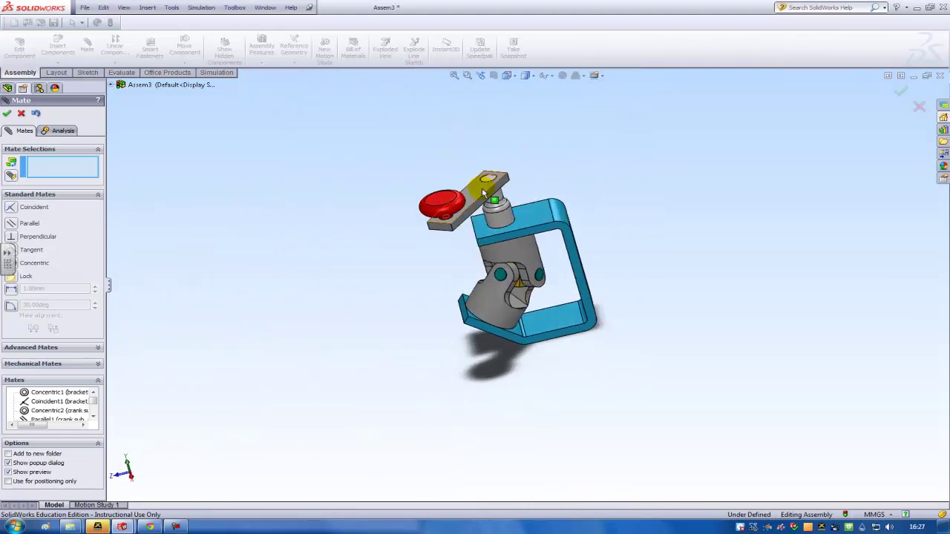
middle_drag(445, 179, 515, 148)
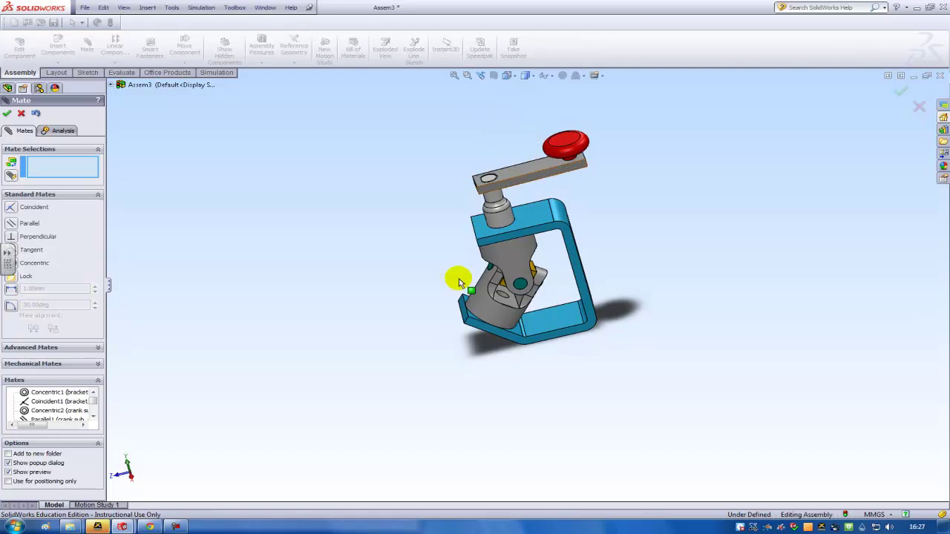
middle_drag(423, 343, 522, 278)
scroll(521, 277, down, 6)
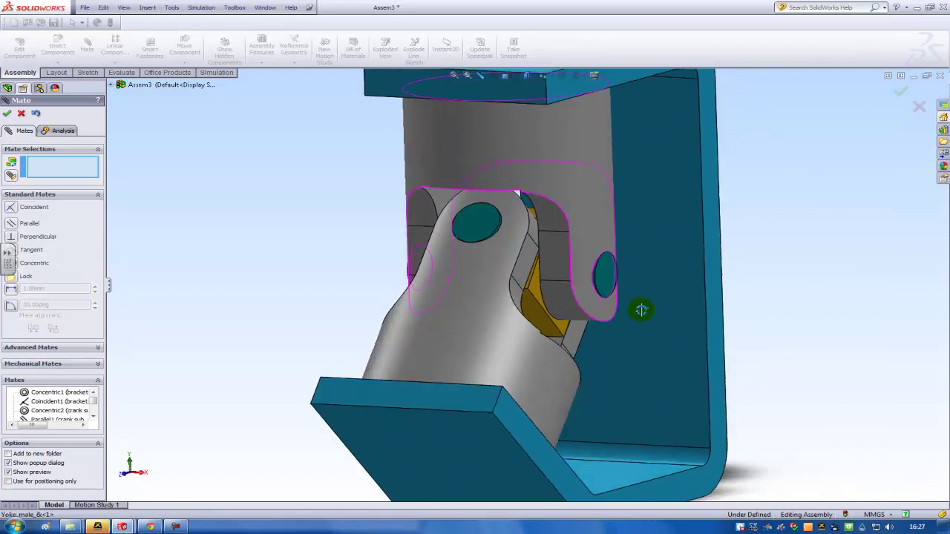
click(7, 114)
- Drag the male yoke with Move Component and Collision Detection on, confirming the joint swings freely
click(183, 64)
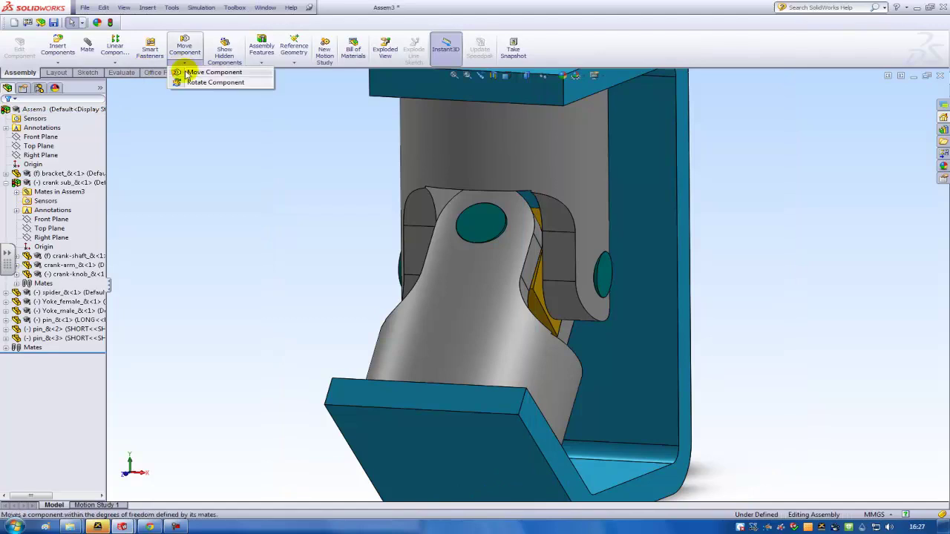
click(184, 71)
click(32, 213)
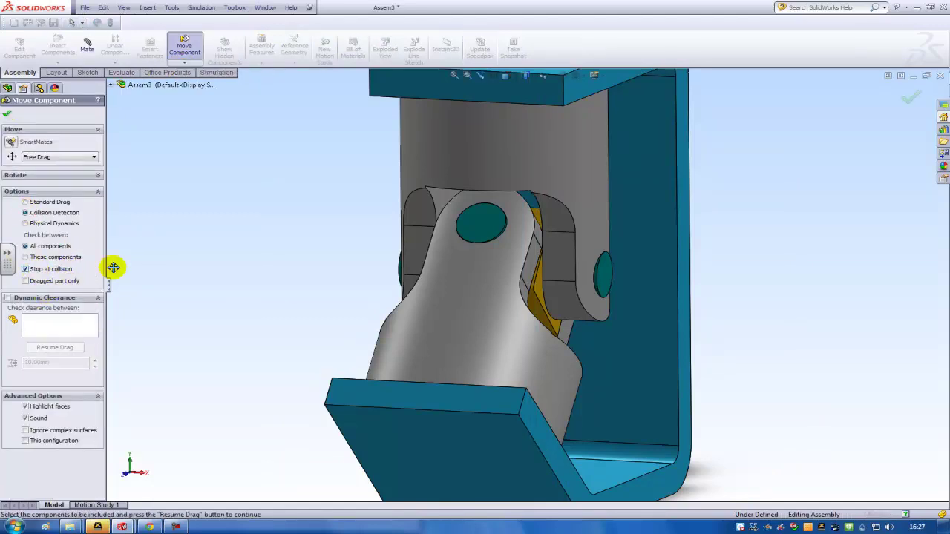
key(f)
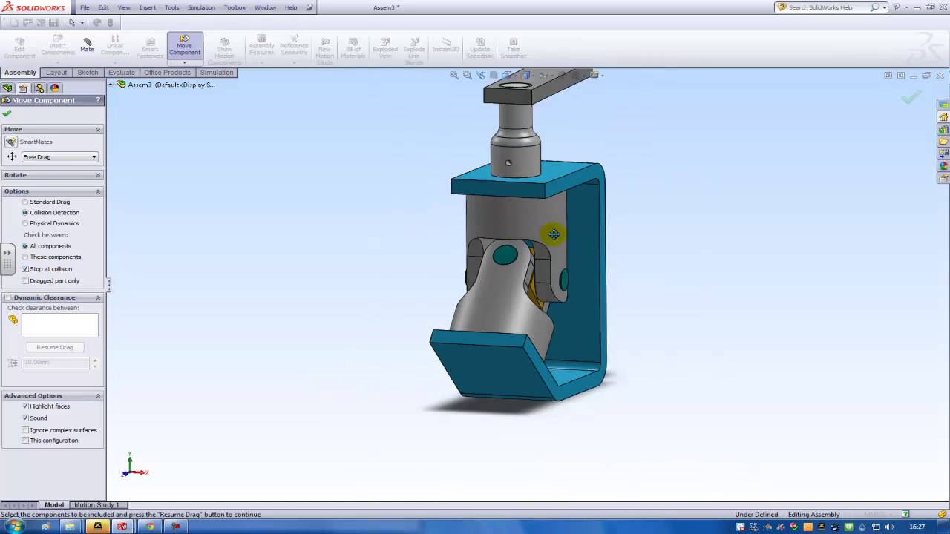
drag(553, 235, 490, 255)
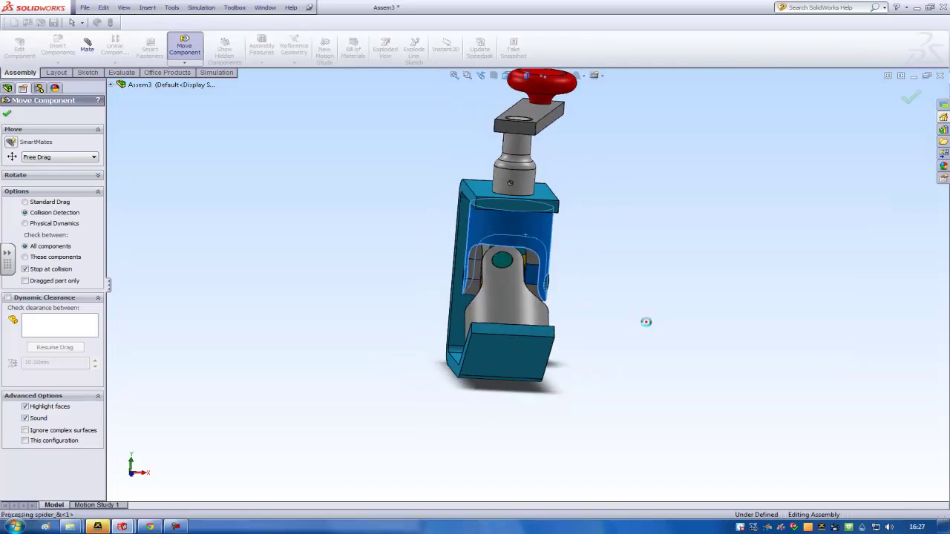
middle_drag(641, 322, 552, 318)
scroll(334, 229, down, 5)
click(6, 113)
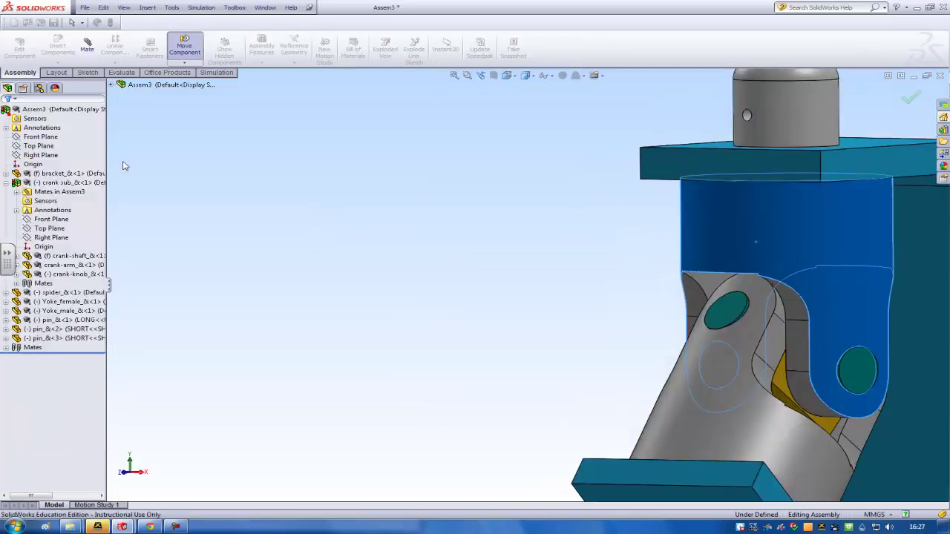
scroll(737, 339, up, 6)
scroll(639, 271, down, 2)
scroll(638, 271, down, 3)
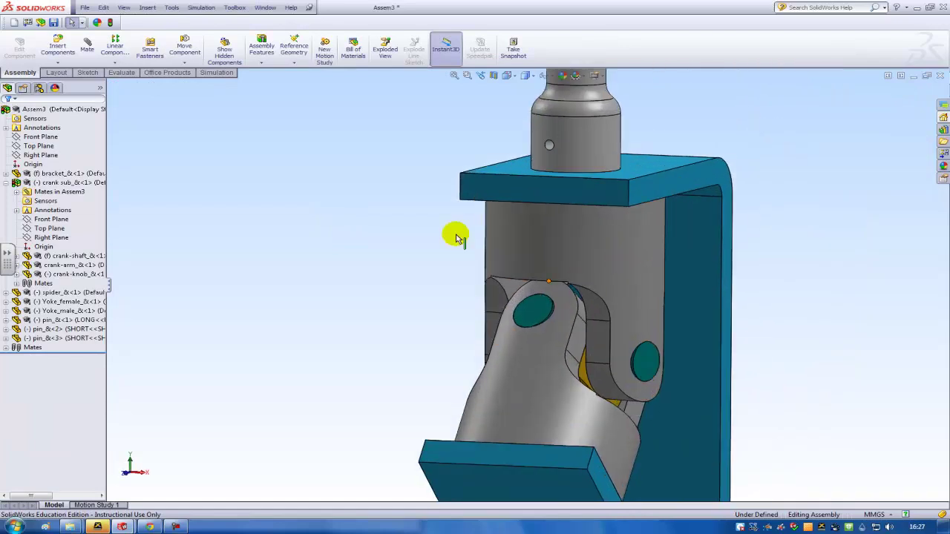
- Open the Yoke_male component as its own part, dismissing the older-version warning
right_click(566, 273)
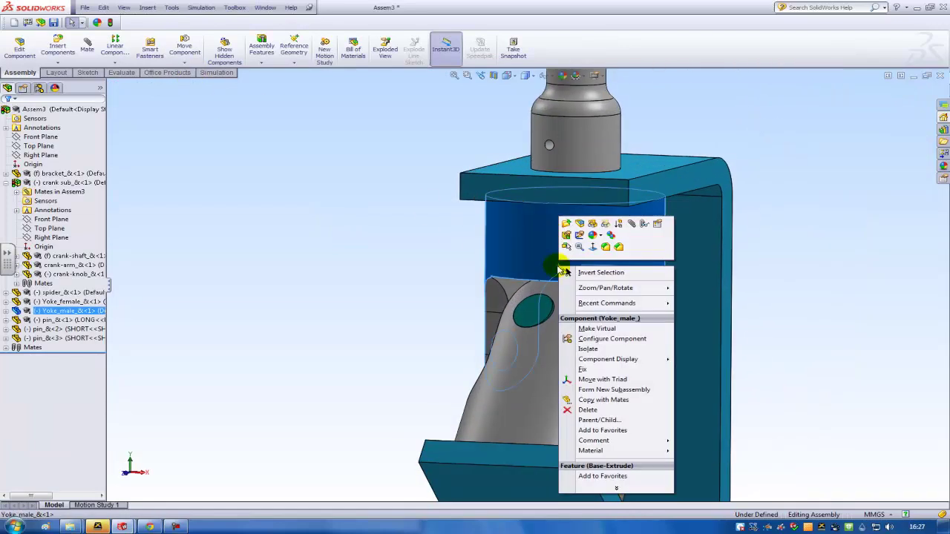
click(566, 224)
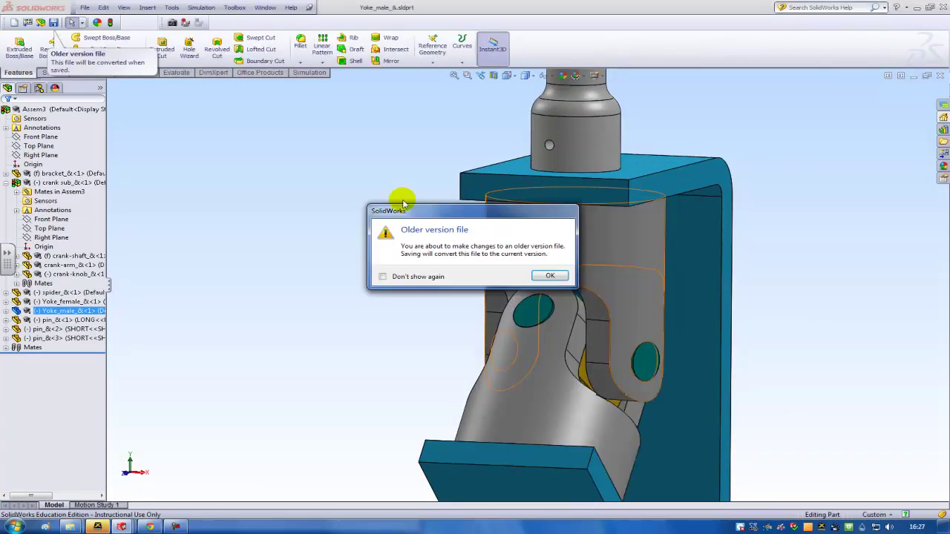
click(548, 276)
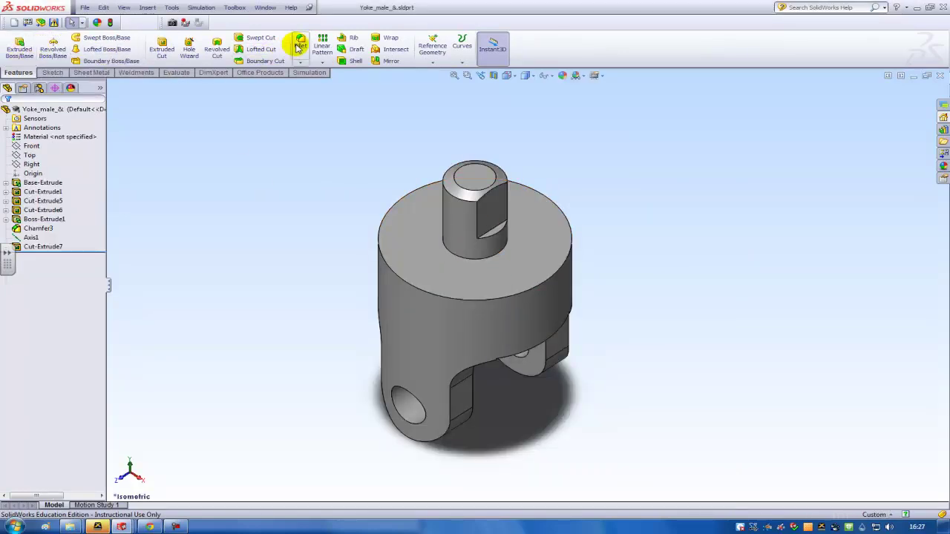
- Fillet two slot edges of the yoke at 0.100 in and save the part without converting
click(473, 393)
click(444, 444)
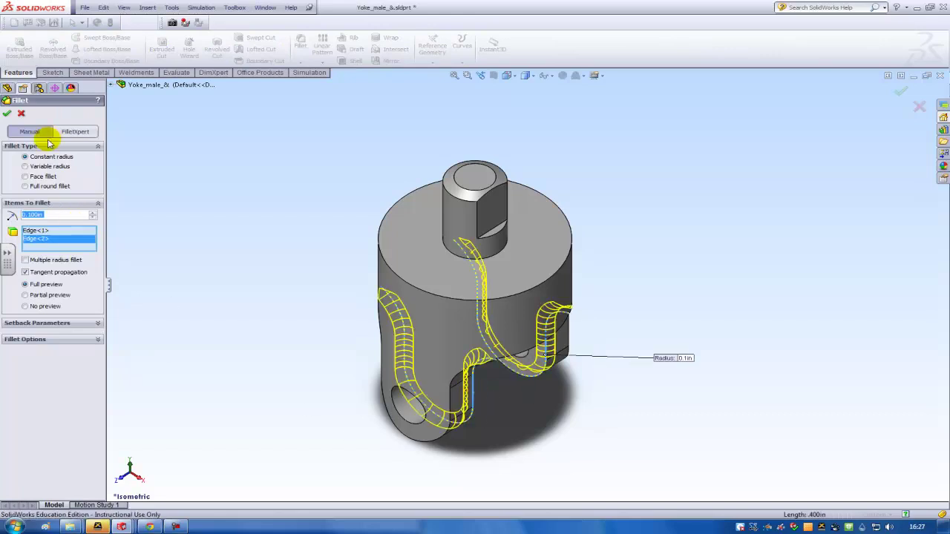
click(85, 7)
click(103, 82)
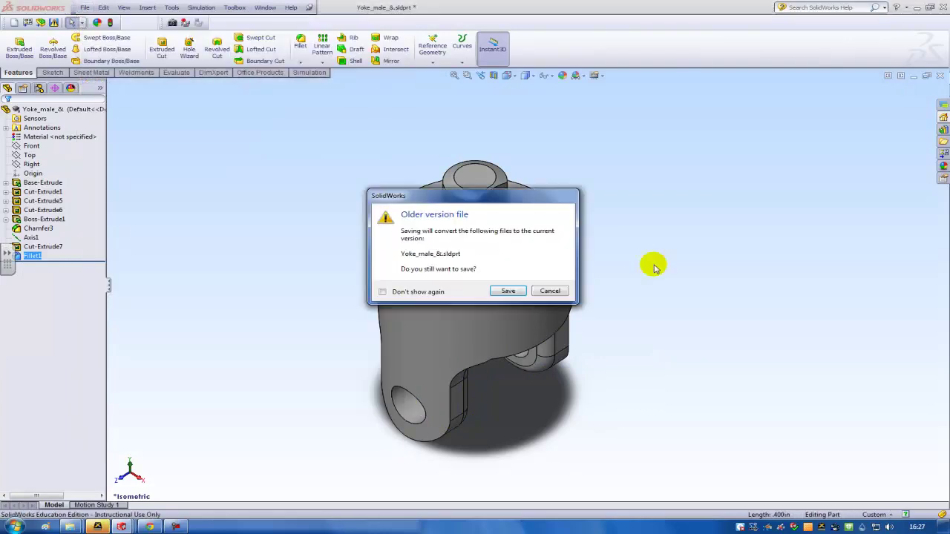
click(541, 290)
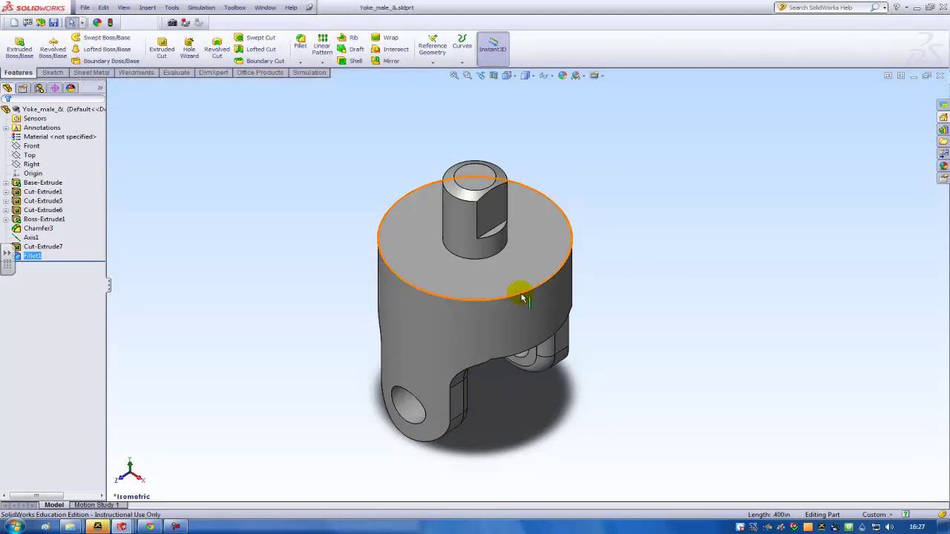
- Return to Assem3, rebuild it with the filleted yoke, and enable Move Component collision detection
click(940, 75)
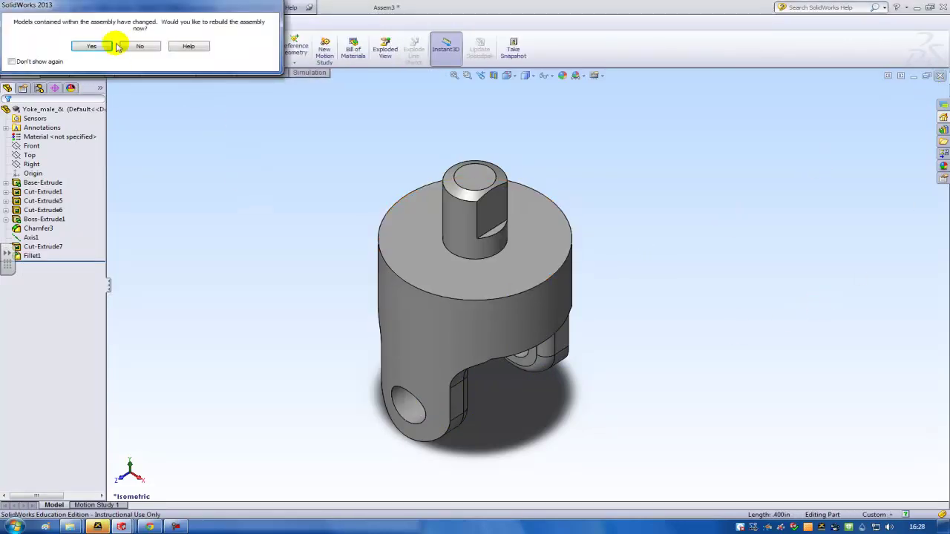
click(91, 46)
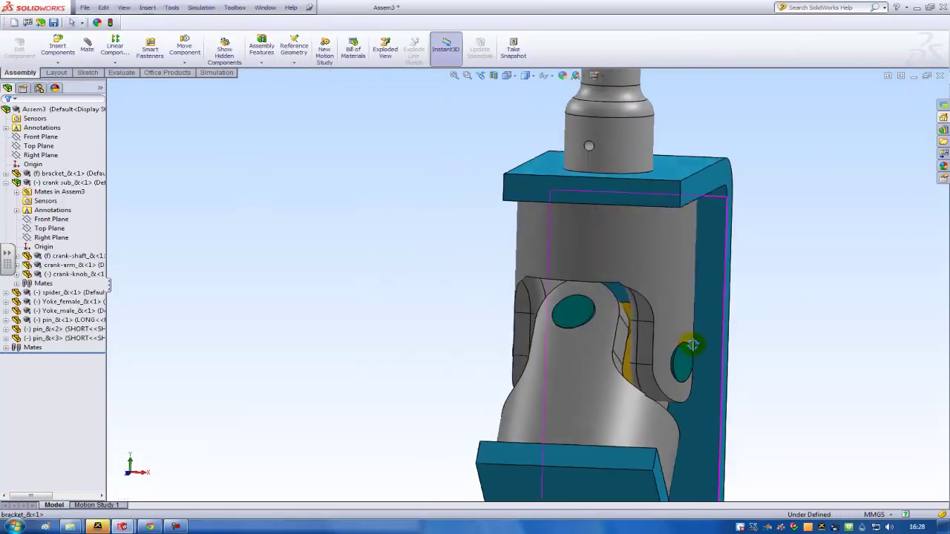
click(184, 64)
click(193, 72)
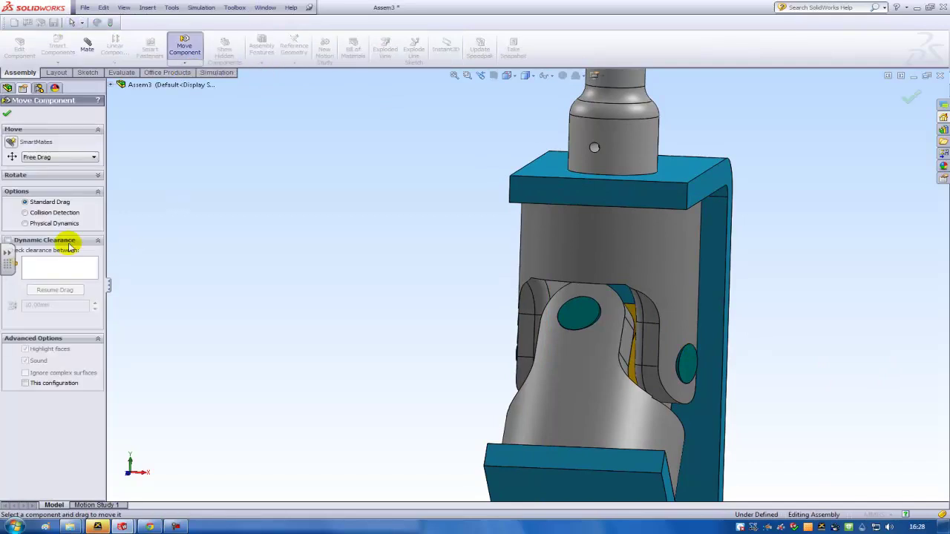
click(45, 213)
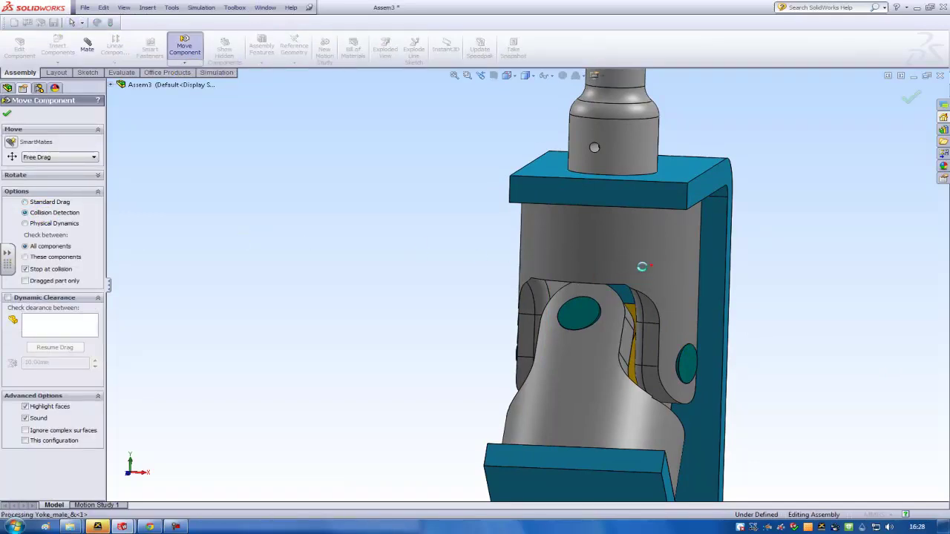
- Swing the filleted yoke to a new tilted position and orbit to view the joint
mouse_move(632, 265)
mouse_down()
mouse_move(467, 257)
mouse_move(547, 270)
mouse_move(698, 265)
mouse_move(631, 265)
mouse_up()
key(f)
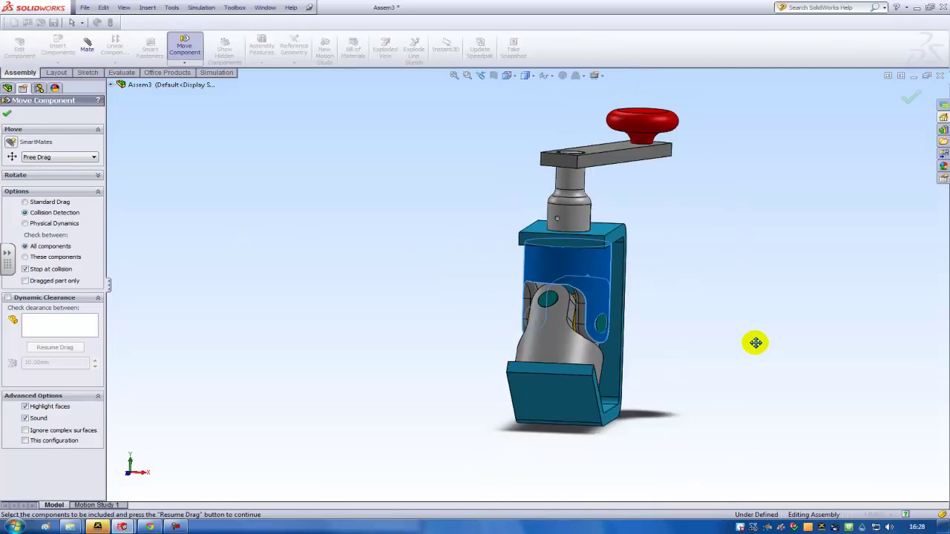
click(9, 100)
middle_drag(724, 197, 665, 239)
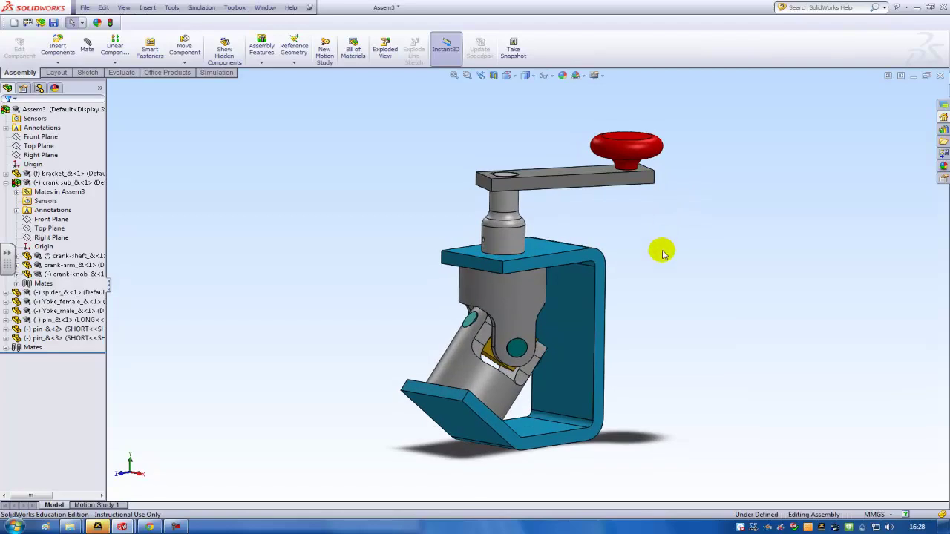